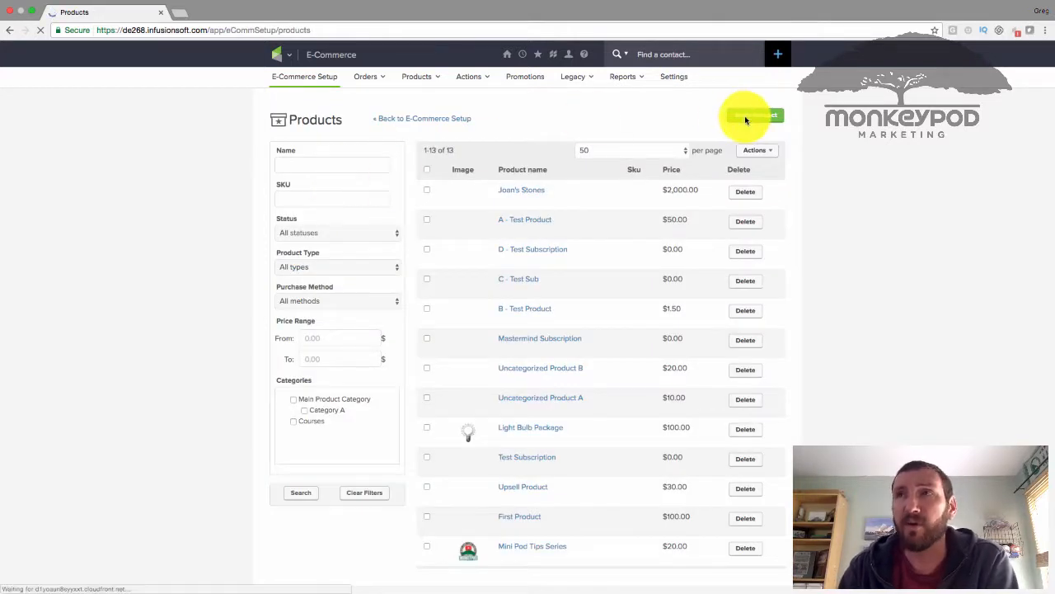
# - Add a new product named Deposit with the product type Product and save it
pyautogui.click(749, 116)
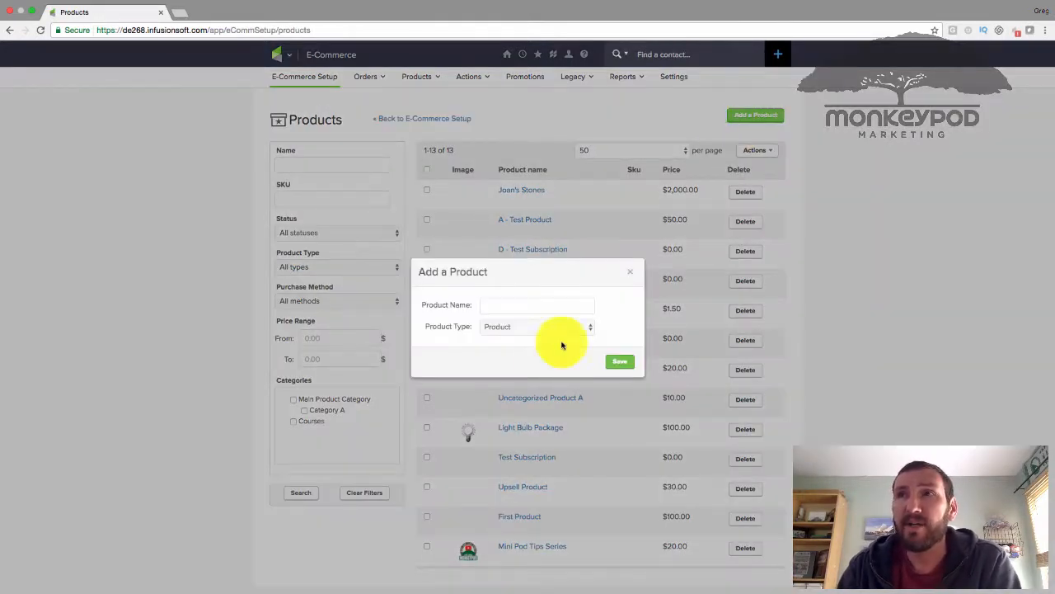
pyautogui.click(507, 298)
pyautogui.write('Depsit')
pyautogui.press('BackSpace')
pyautogui.press('BackSpace')
pyautogui.press('BackSpace')
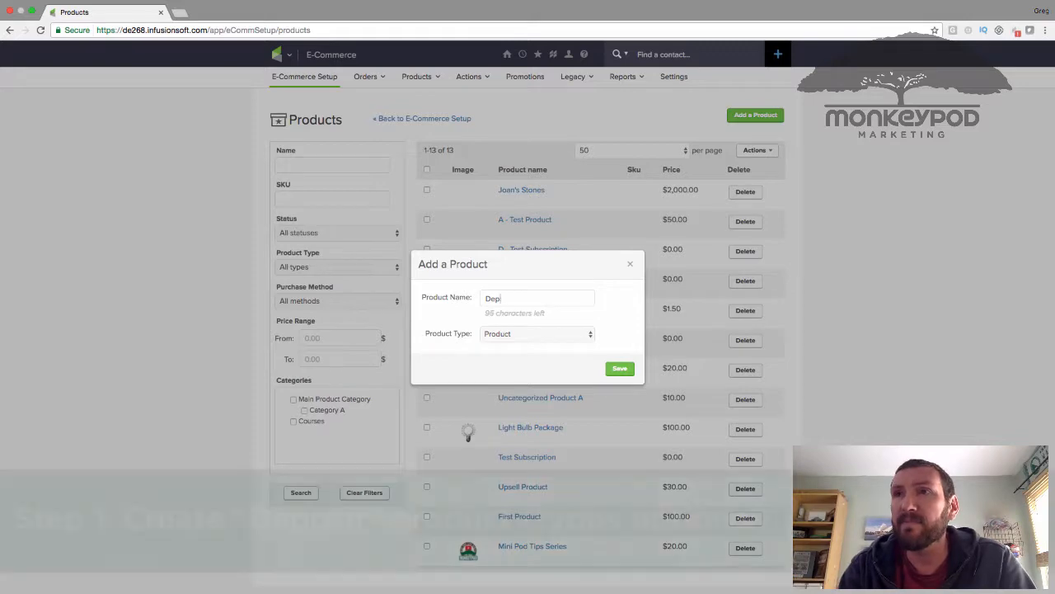
pyautogui.write('soit')
pyautogui.press('BackSpace')
pyautogui.press('BackSpace')
pyautogui.press('BackSpace')
pyautogui.press('BackSpace')
pyautogui.write('p')
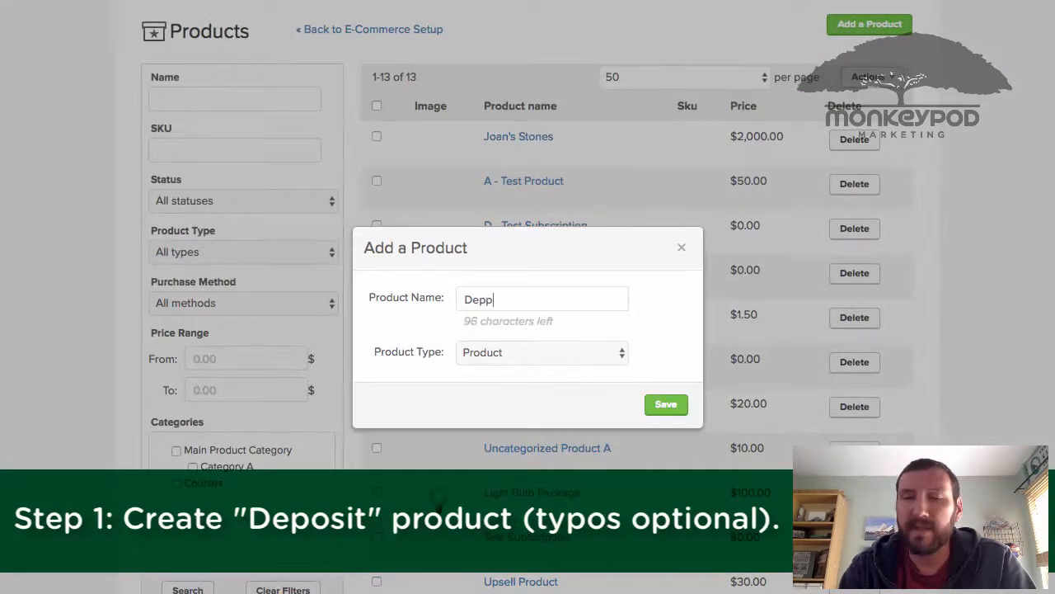
pyautogui.press('BackSpace')
pyautogui.write('osit')
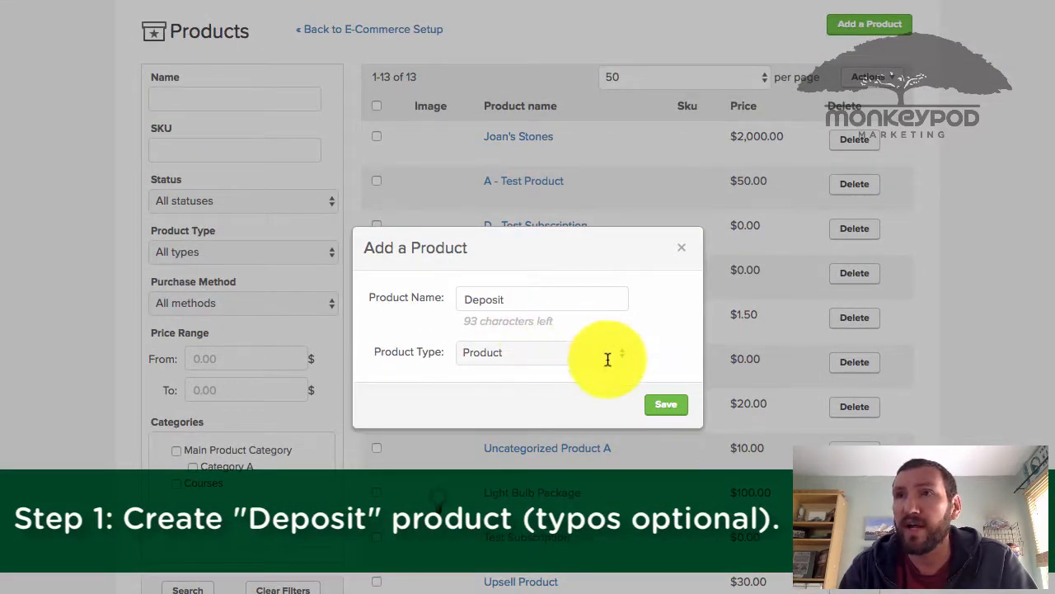
pyautogui.click(675, 410)
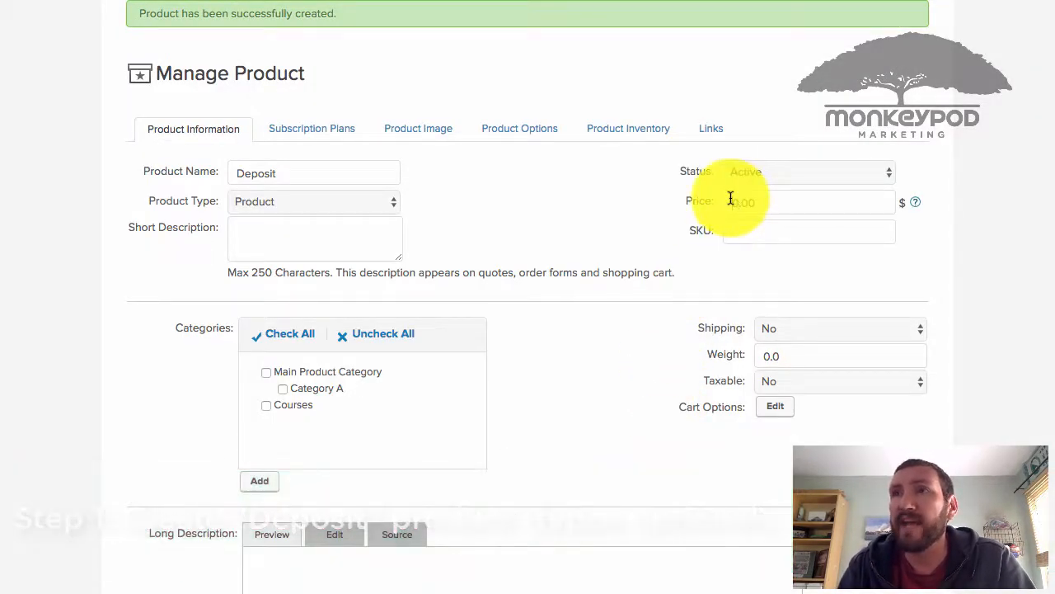
# - Set the Deposit product's price to 1000.00, enter the short description "This is the deposit." and save the changes
pyautogui.write('100')
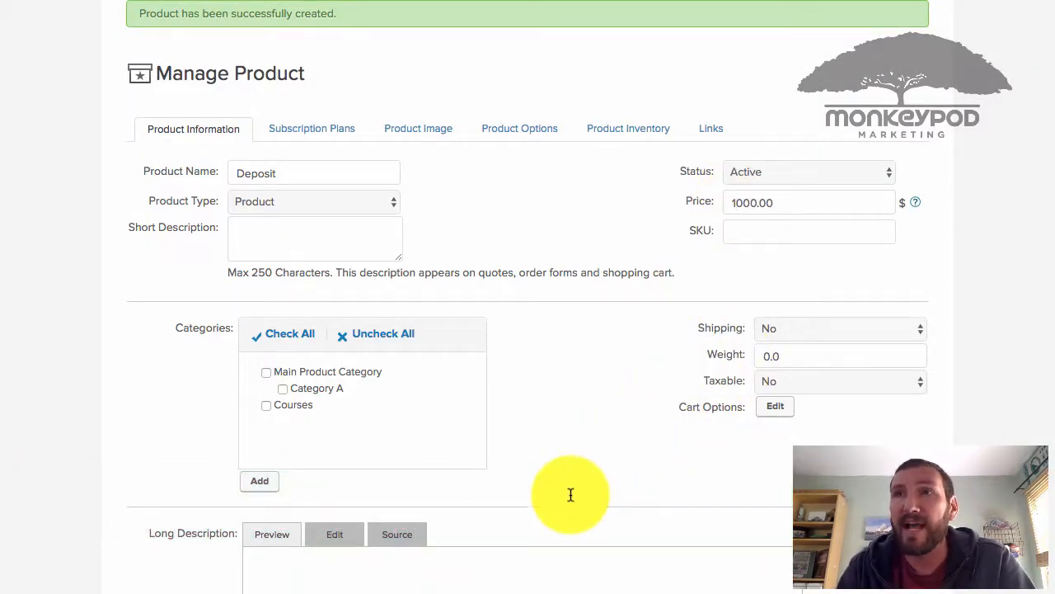
pyautogui.click(346, 247)
pyautogui.write('This is the de')
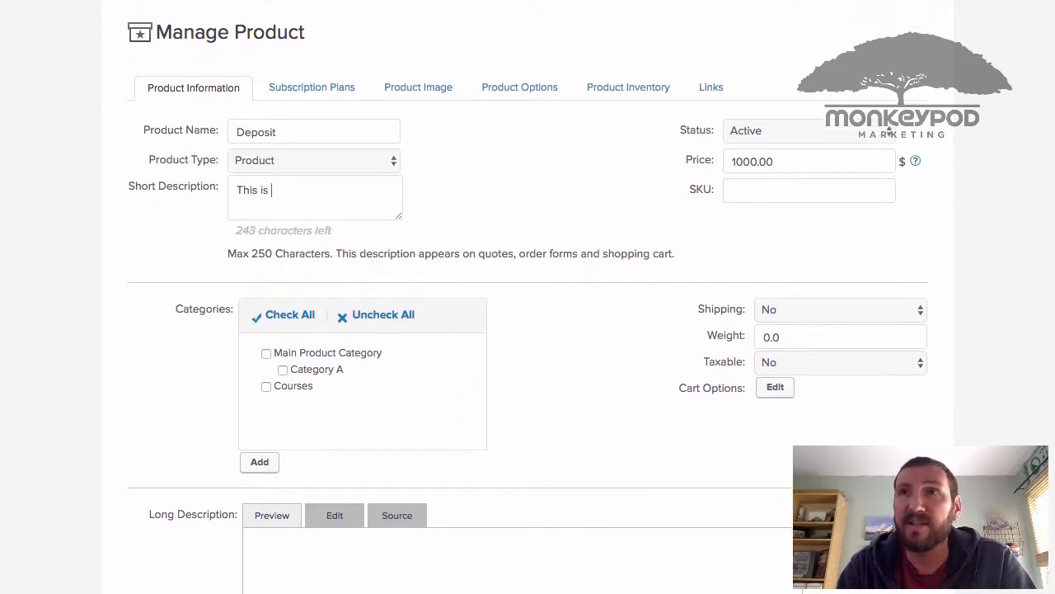
pyautogui.write('posit.')
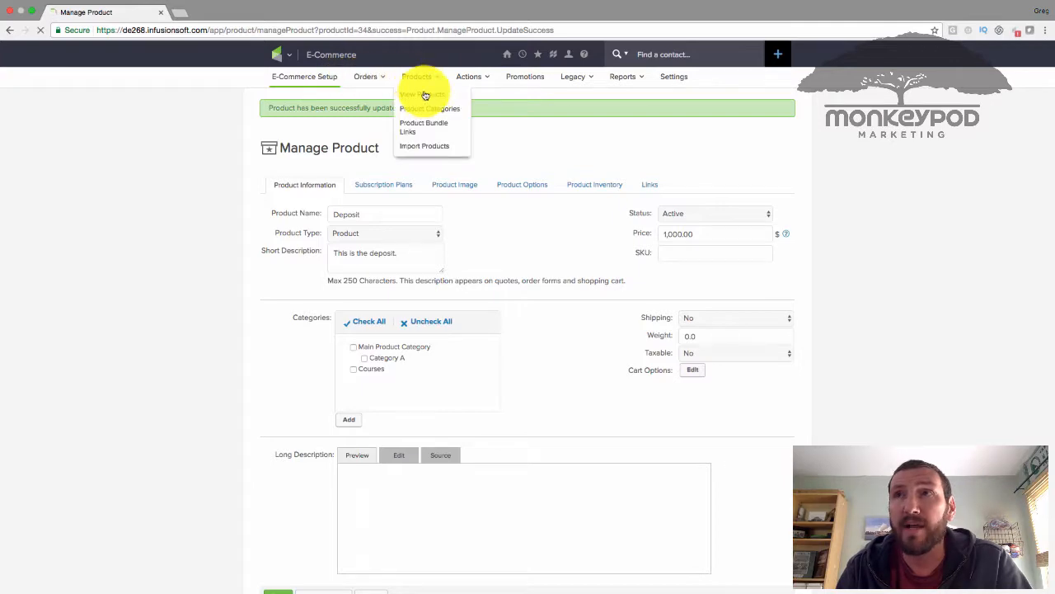
# - Add another product named Remainder with the product type Product from the product list
pyautogui.click(424, 97)
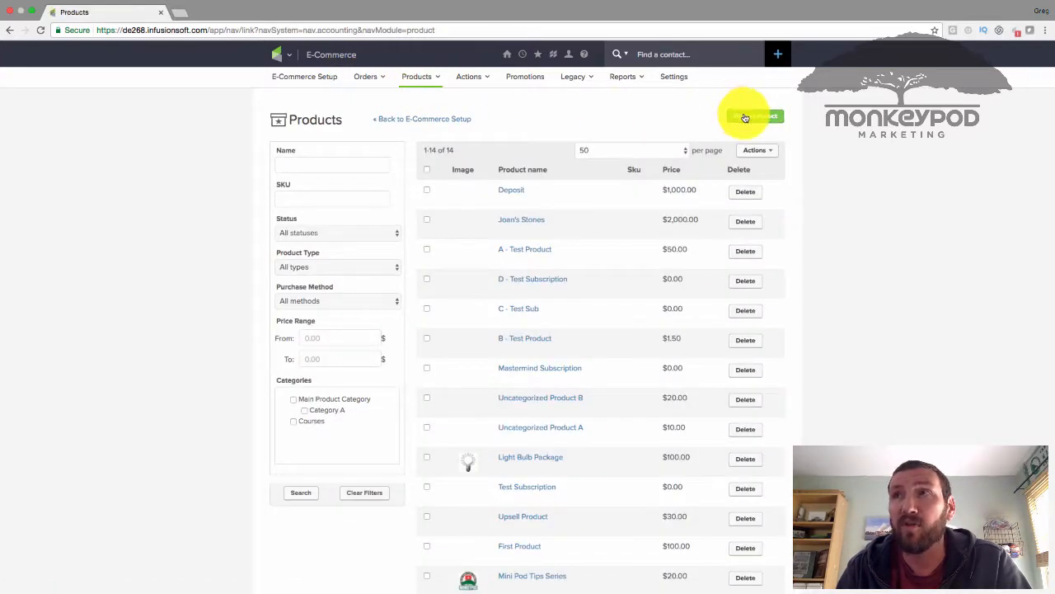
pyautogui.click(746, 116)
pyautogui.click(542, 305)
pyautogui.write('Remainder')
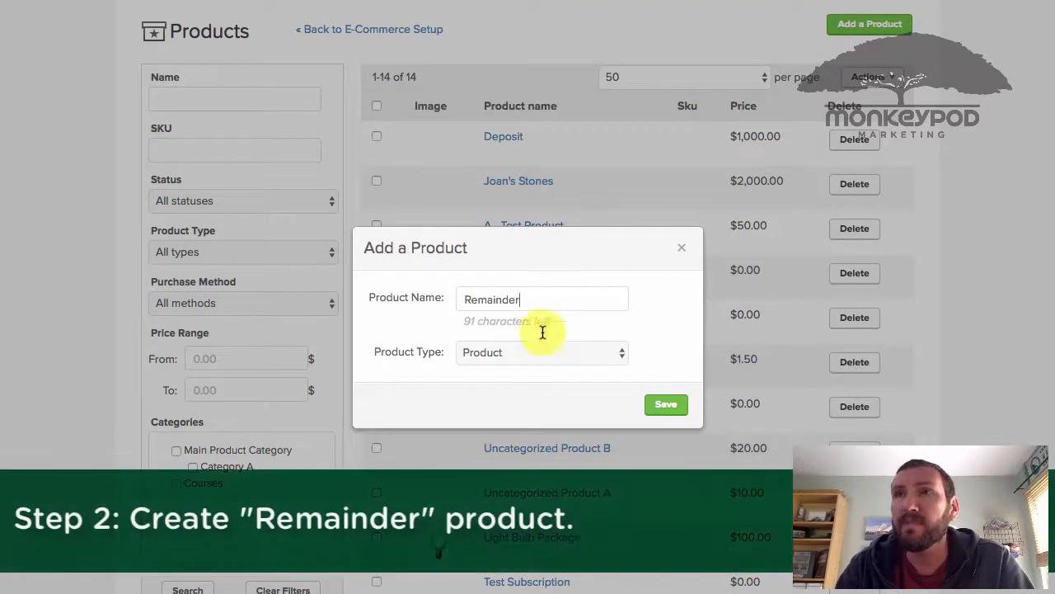
pyautogui.click(673, 404)
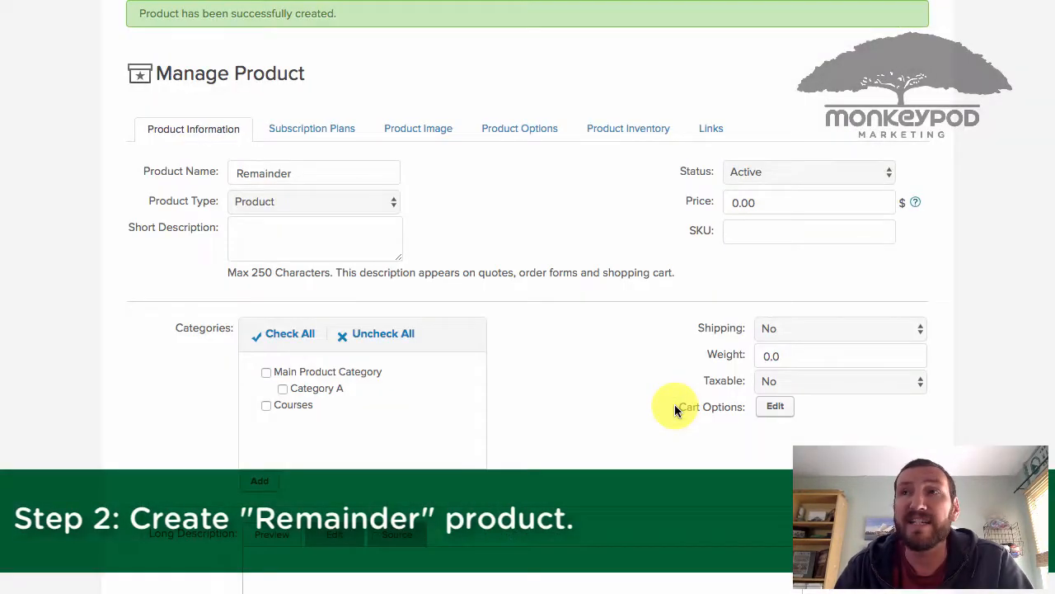
# - Set the Remainder product's price to 1500.00 and save the product
pyautogui.click(734, 206)
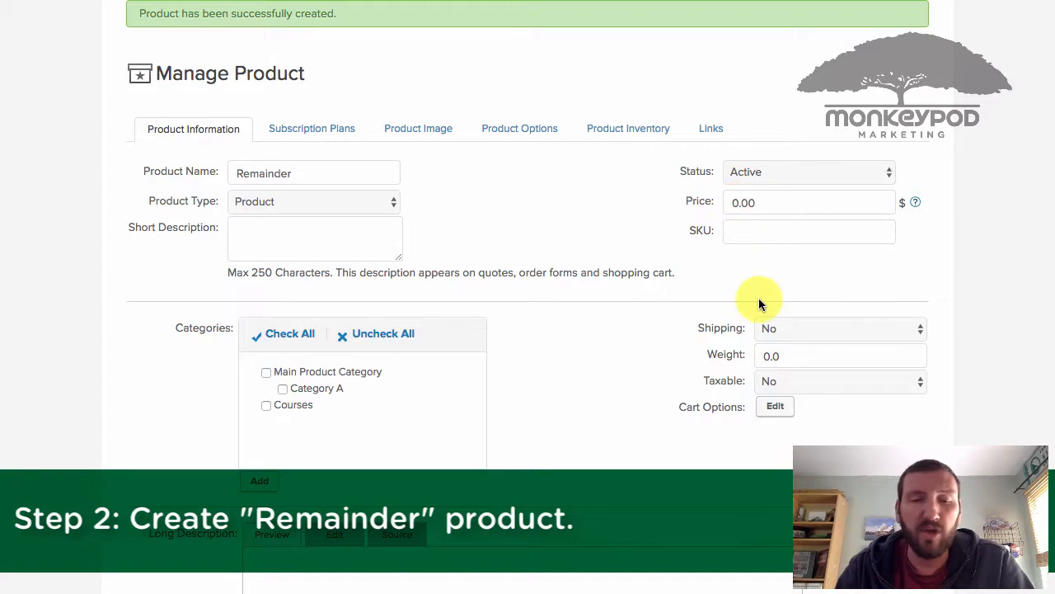
pyautogui.write('1500')
pyautogui.press('BackSpace')
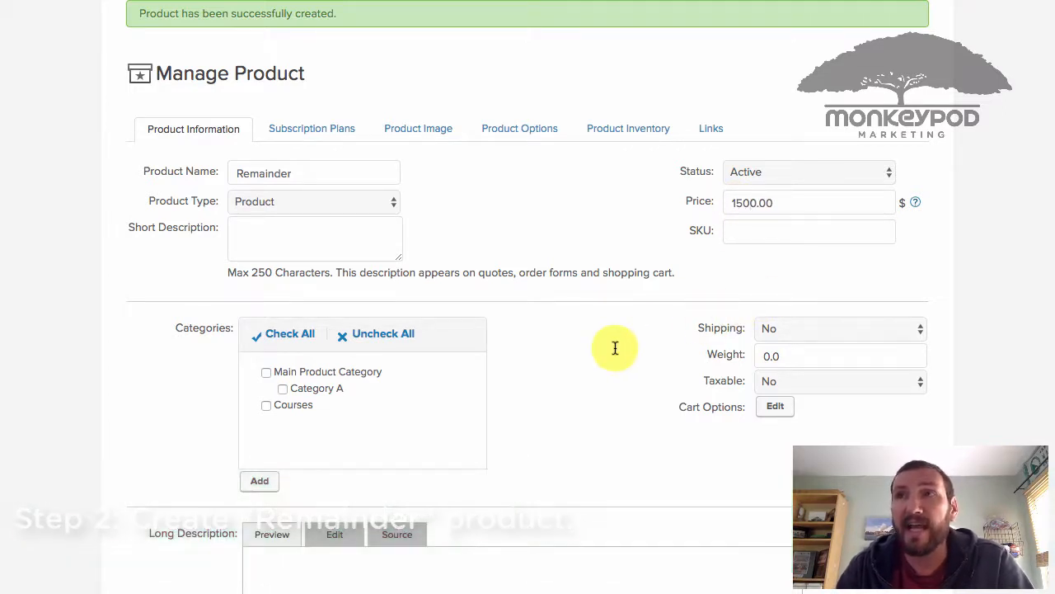
pyautogui.scroll(-2, 615, 347)
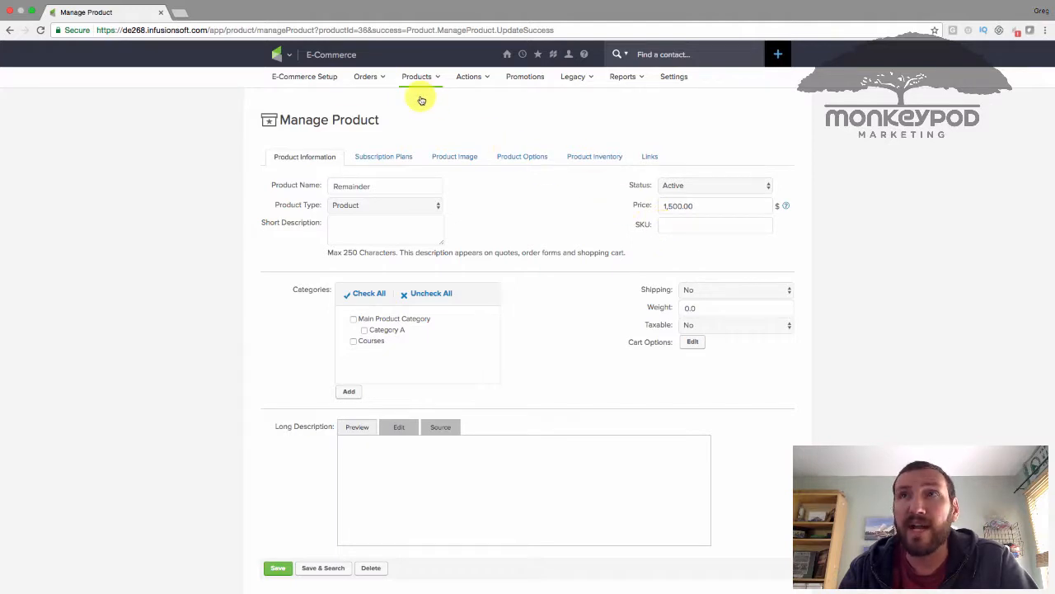
# - Add a new payment plan in the e-commerce setup and name it Remainder 3-pay
pyautogui.click(306, 79)
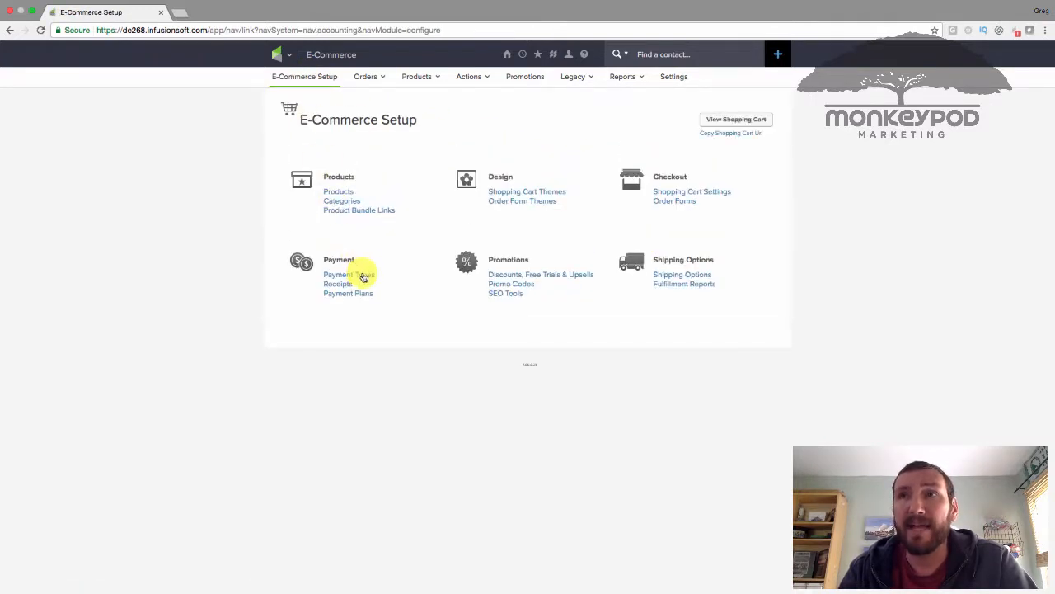
pyautogui.click(360, 295)
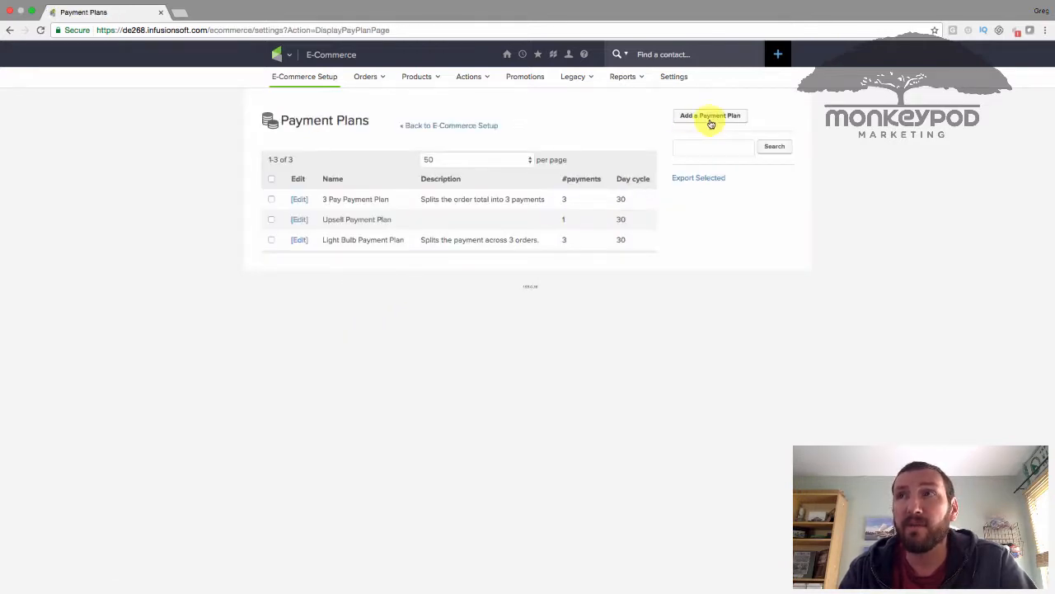
pyautogui.click(715, 117)
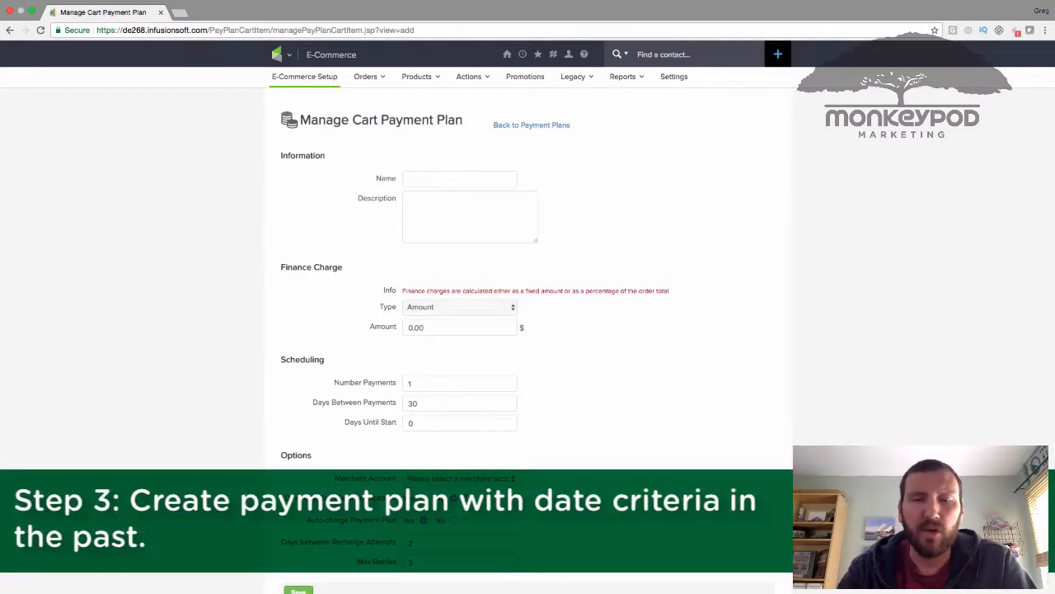
pyautogui.write('Remainder 3-')
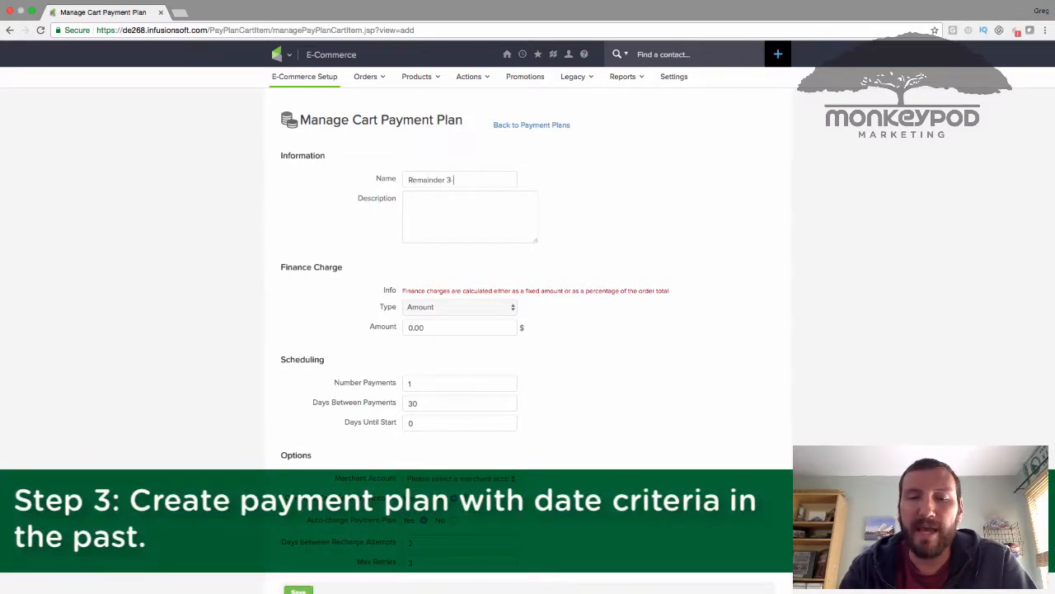
pyautogui.write('pay')
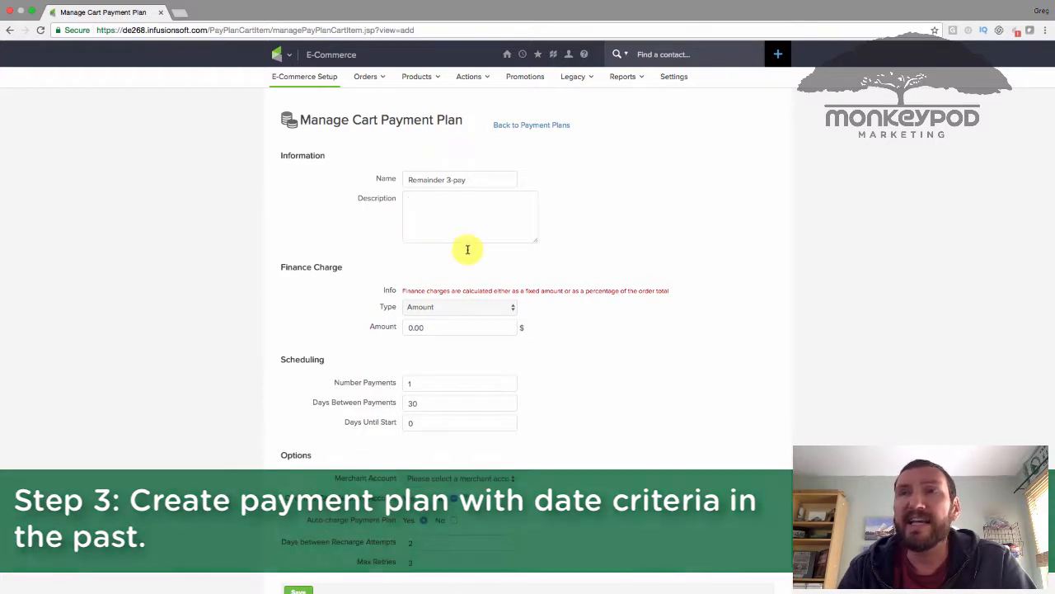
# - Set the plan's number of payments to 3, choose Infusionsoft Payments as merchant account and save the plan
pyautogui.scroll(-2, 467, 249)
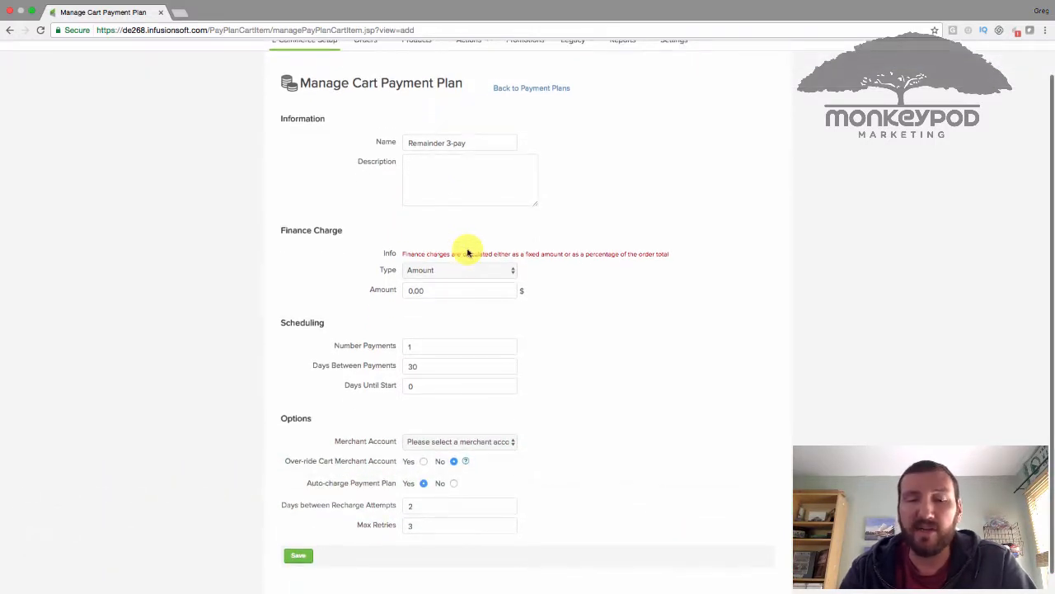
pyautogui.scroll(-1, 466, 248)
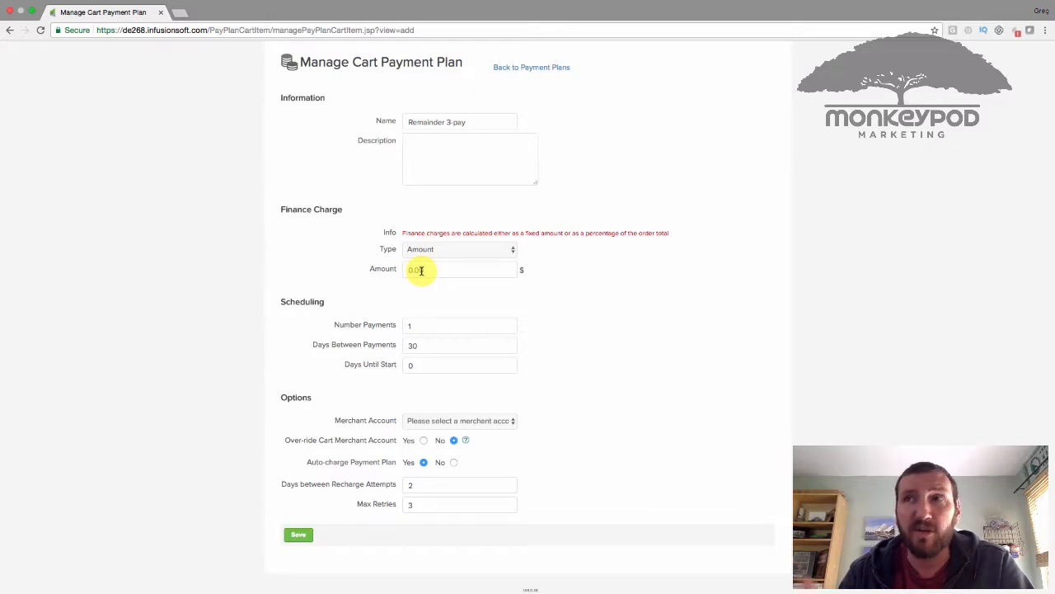
pyautogui.click(420, 325)
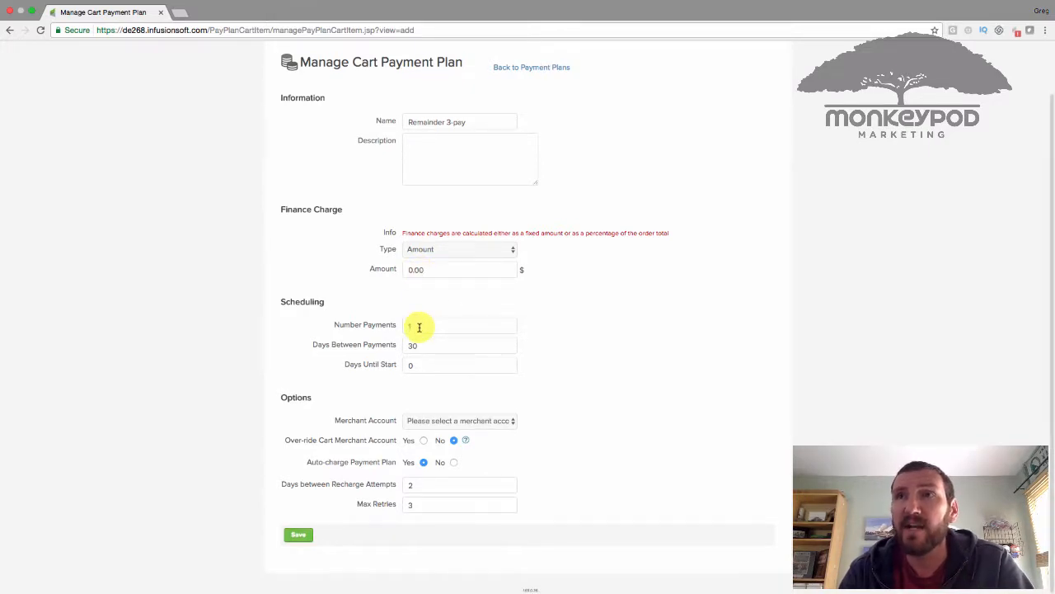
pyautogui.press('BackSpace')
pyautogui.write('3')
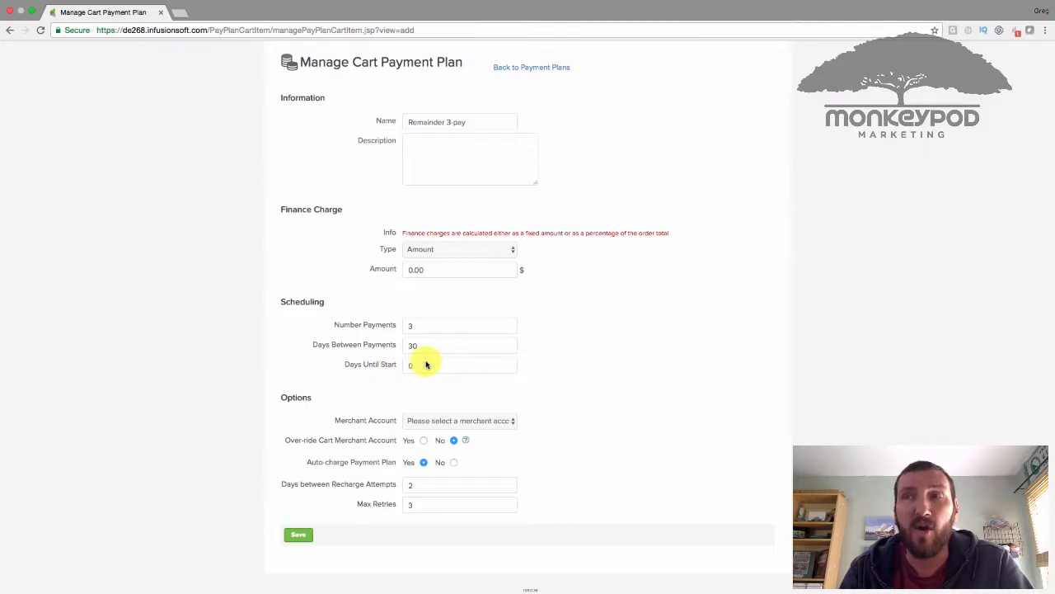
pyautogui.click(424, 421)
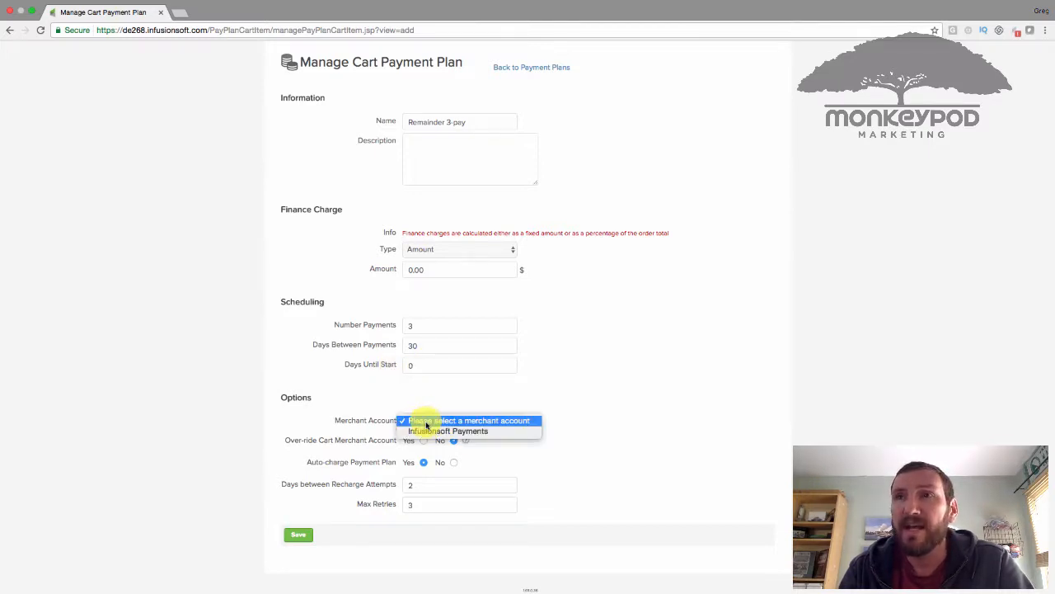
pyautogui.click(429, 432)
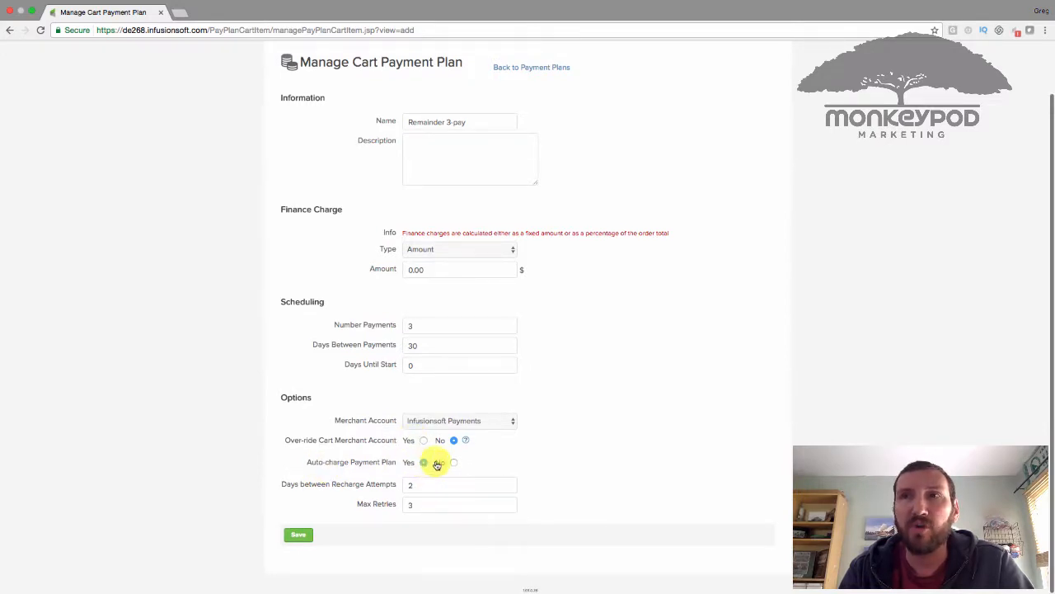
pyautogui.click(299, 536)
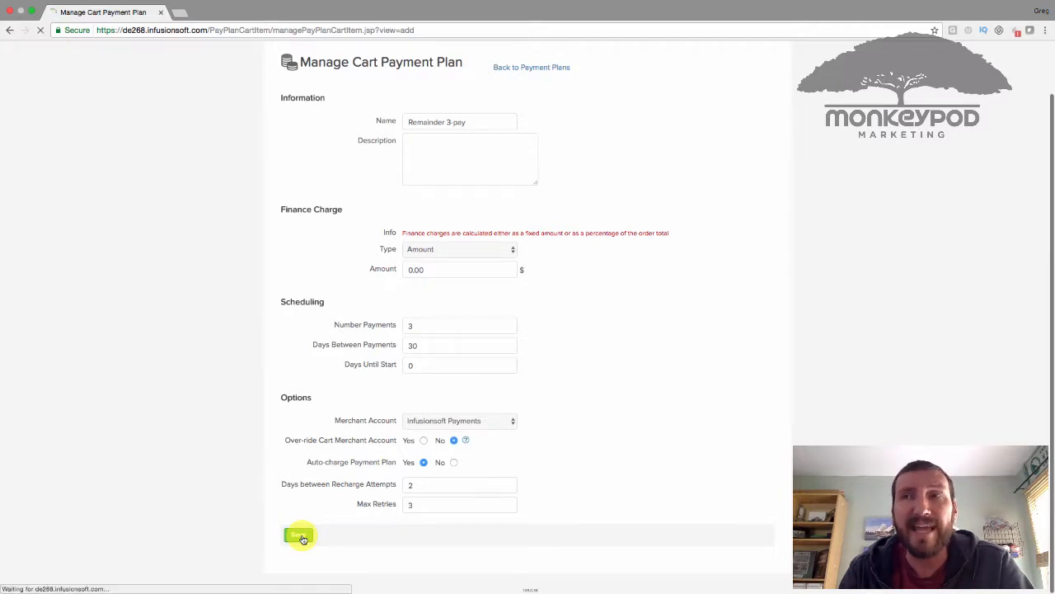
# - Add a date range criterion to the Remainder 3-pay plan from 04-19-2015 to 04-19-2016 and save it
pyautogui.scroll(-5, 303, 538)
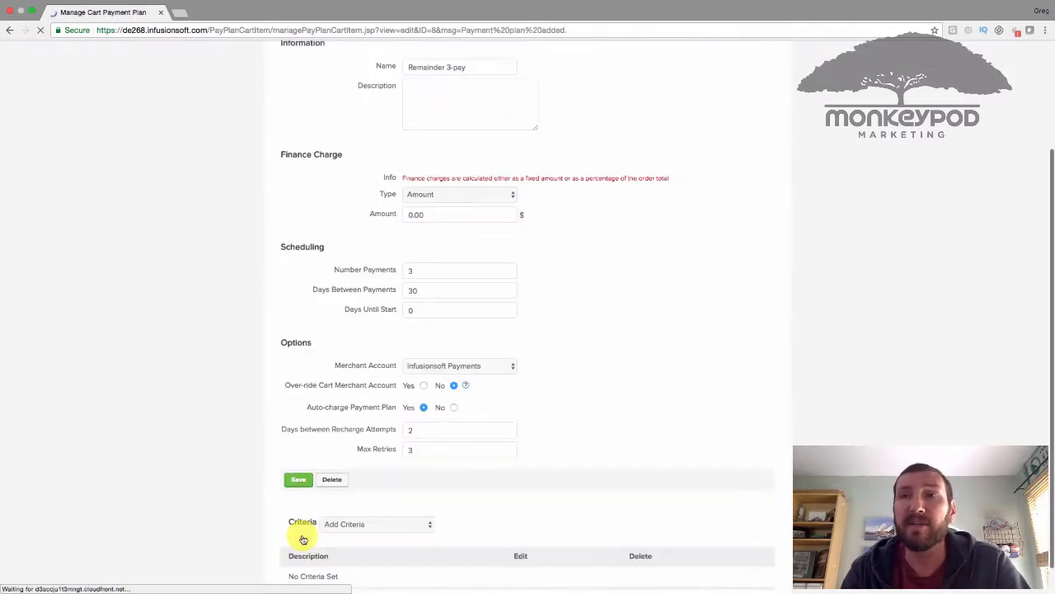
pyautogui.click(351, 494)
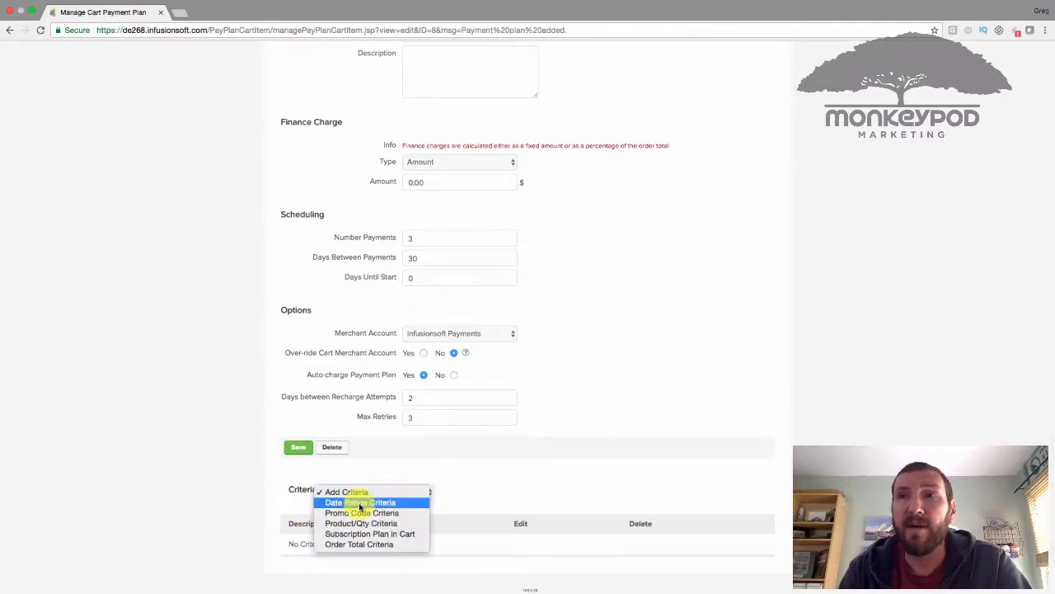
pyautogui.click(360, 502)
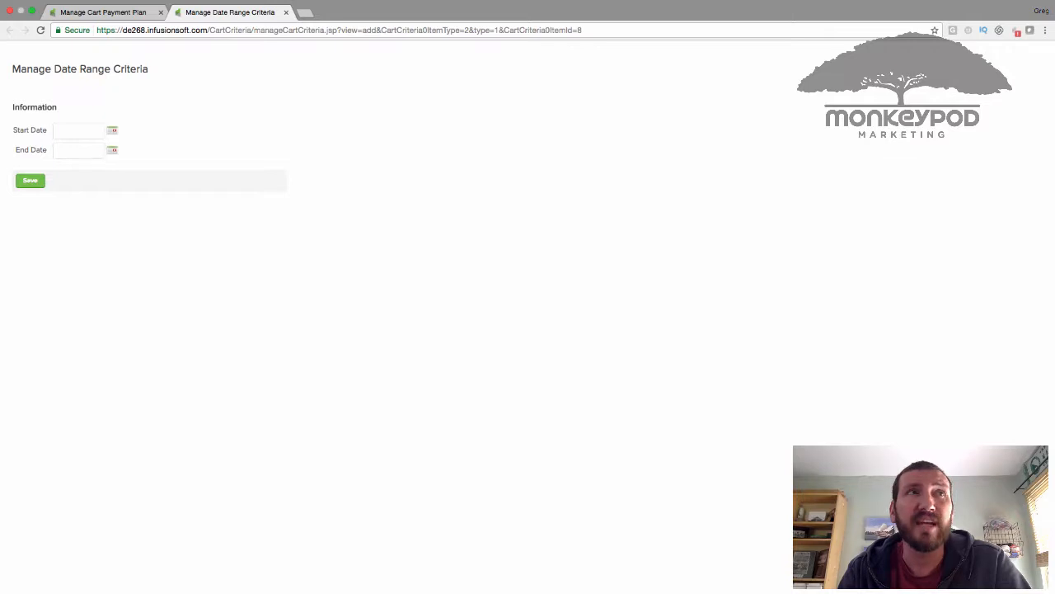
pyautogui.click(86, 134)
pyautogui.press('t')
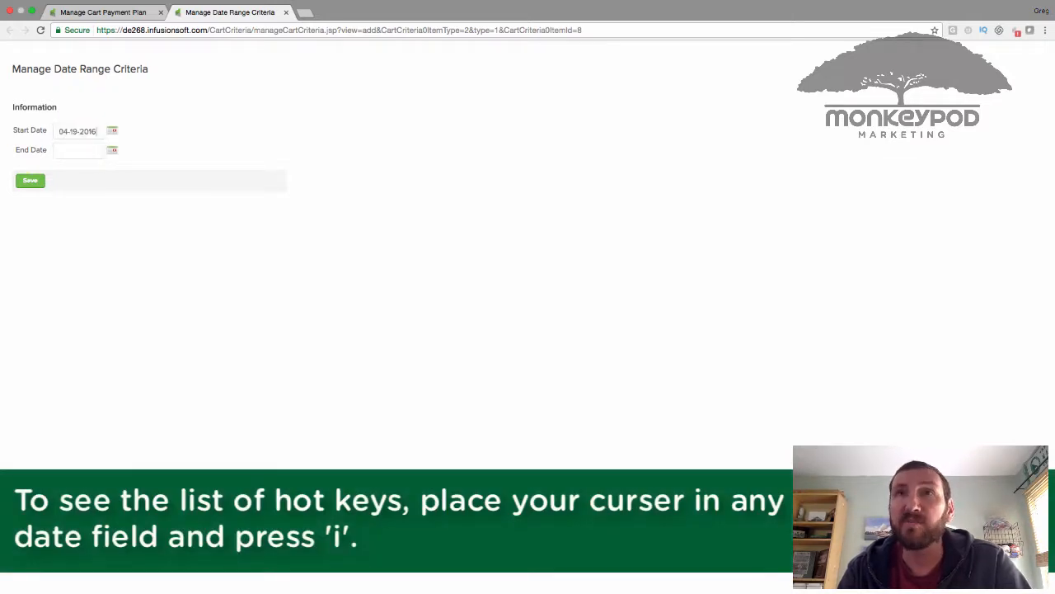
pyautogui.click(87, 151)
pyautogui.press('t')
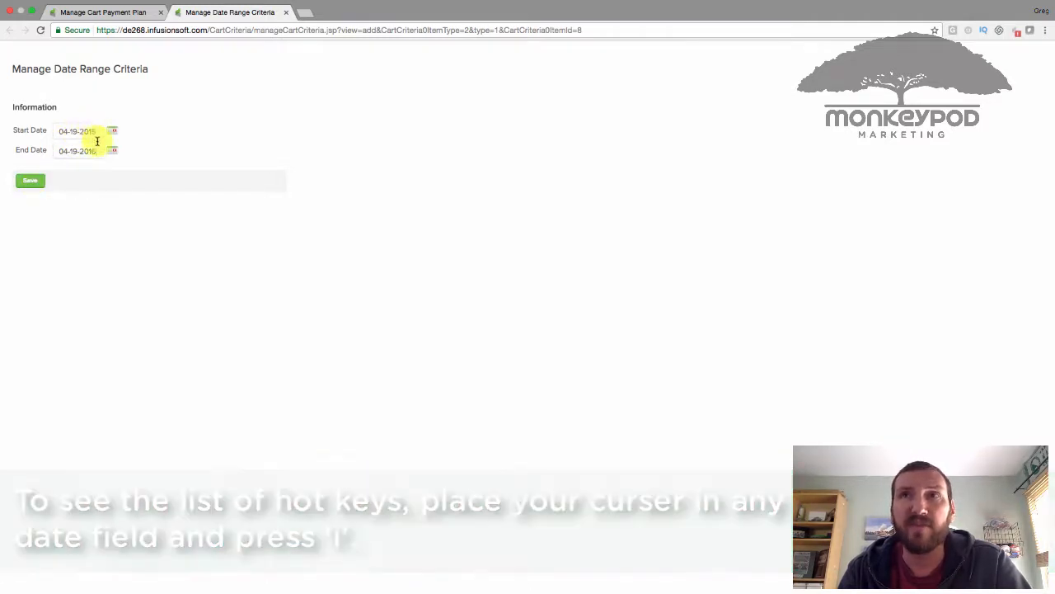
pyautogui.click(34, 183)
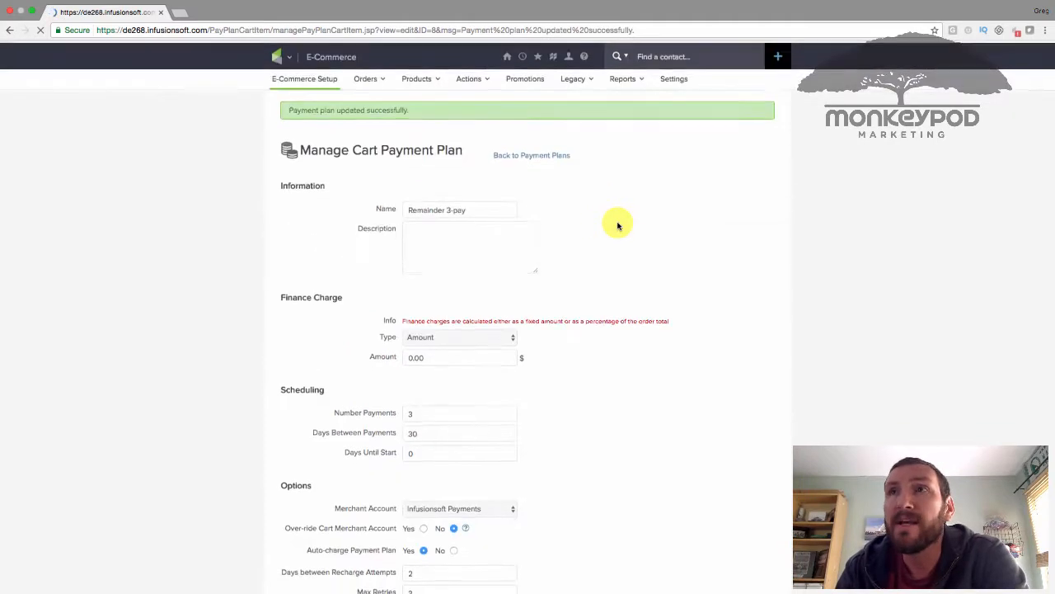
# - Create a new order form named Deposit Order Form from the e-commerce setup
pyautogui.click(318, 81)
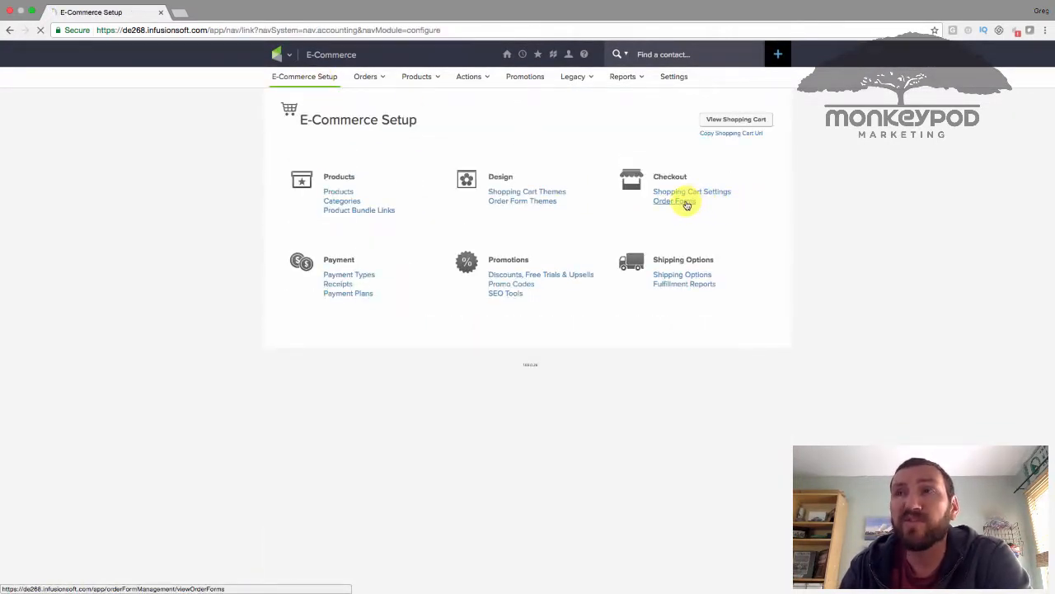
pyautogui.click(687, 205)
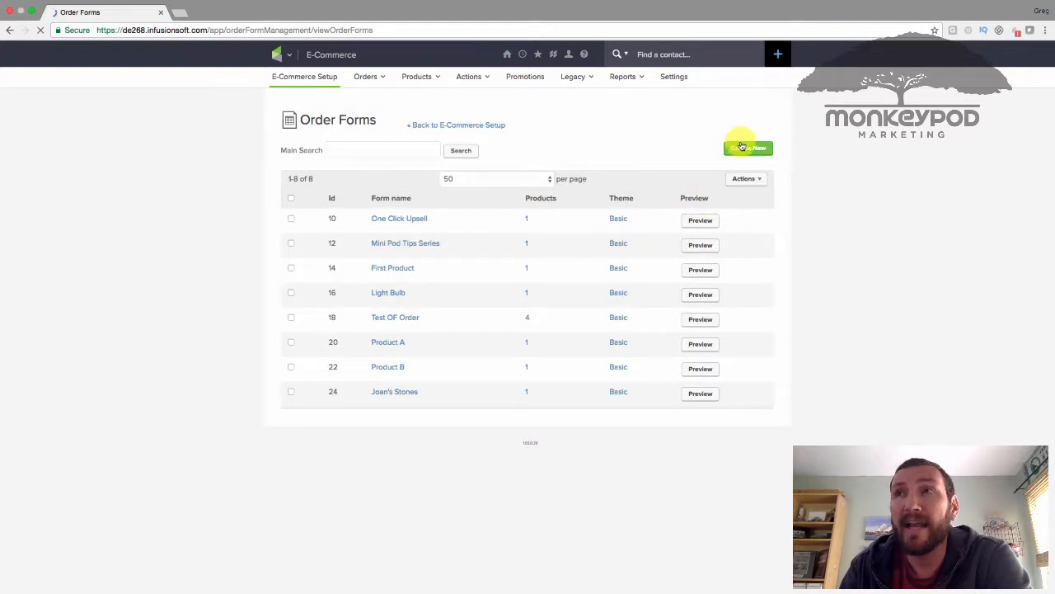
pyautogui.click(742, 146)
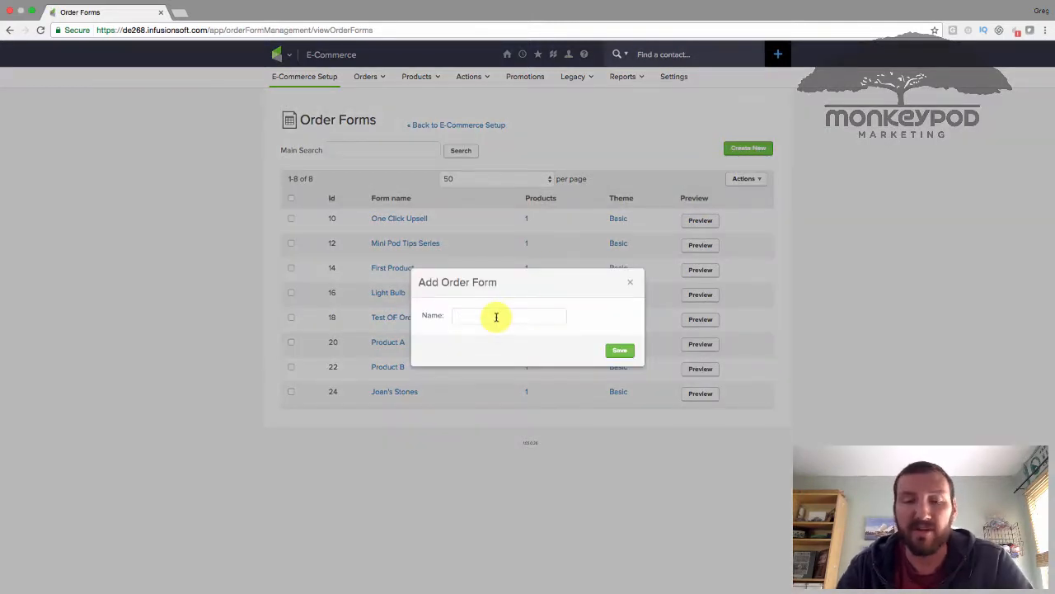
pyautogui.write('Dep')
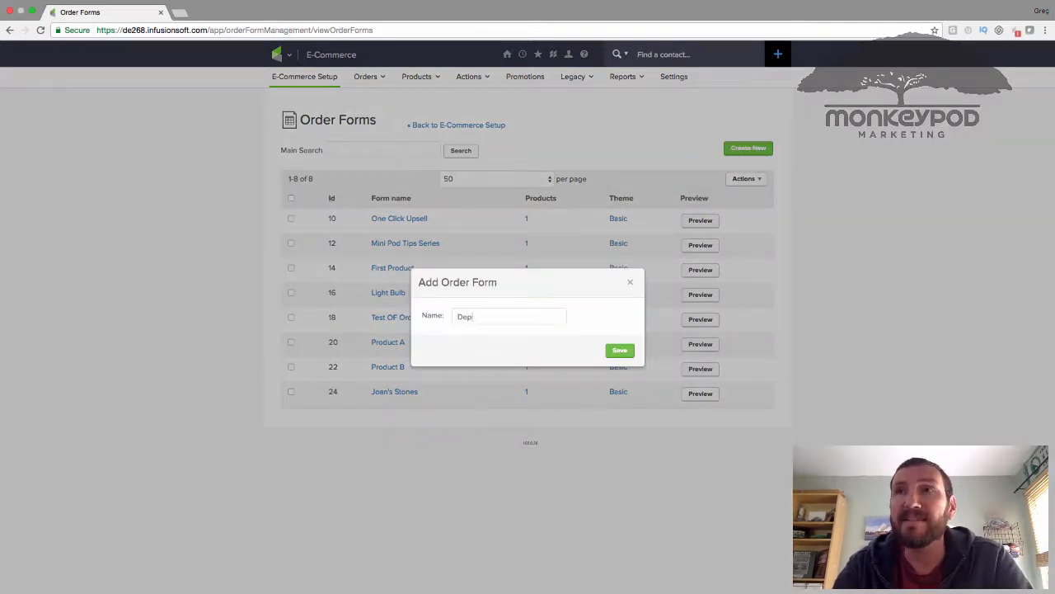
pyautogui.write('osit Order Form')
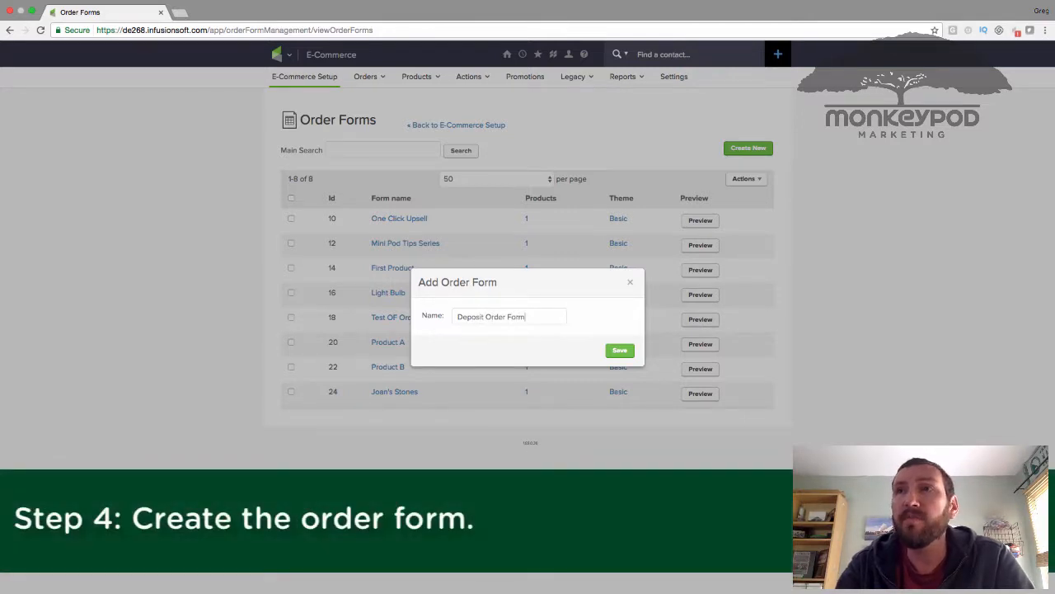
pyautogui.click(620, 351)
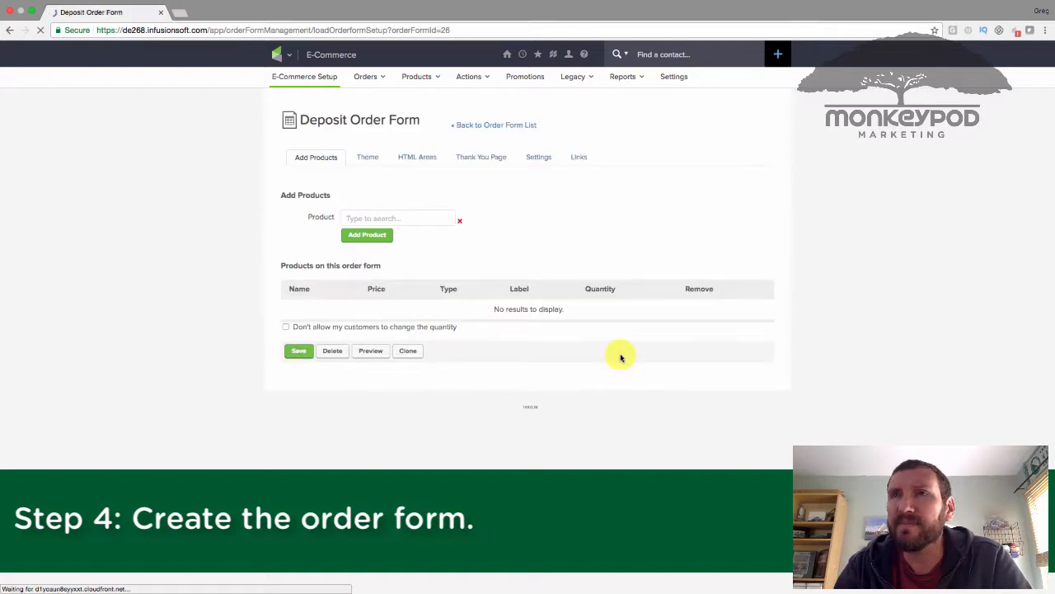
# - Add the Deposit product to the order form, disallow customers changing the quantity and save the product list
pyautogui.click(431, 221)
pyautogui.write('Dep')
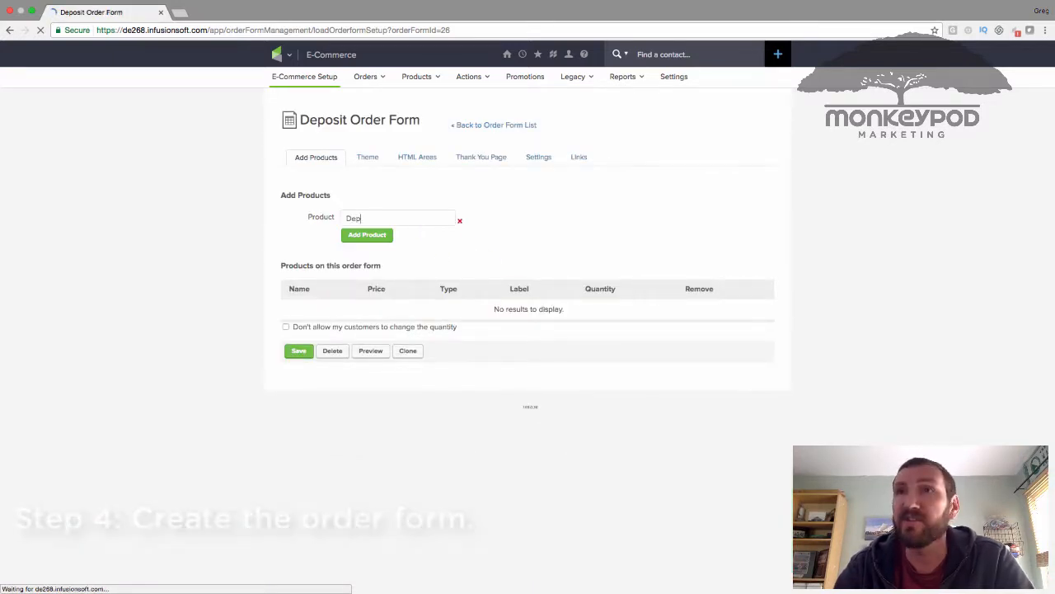
pyautogui.click(419, 232)
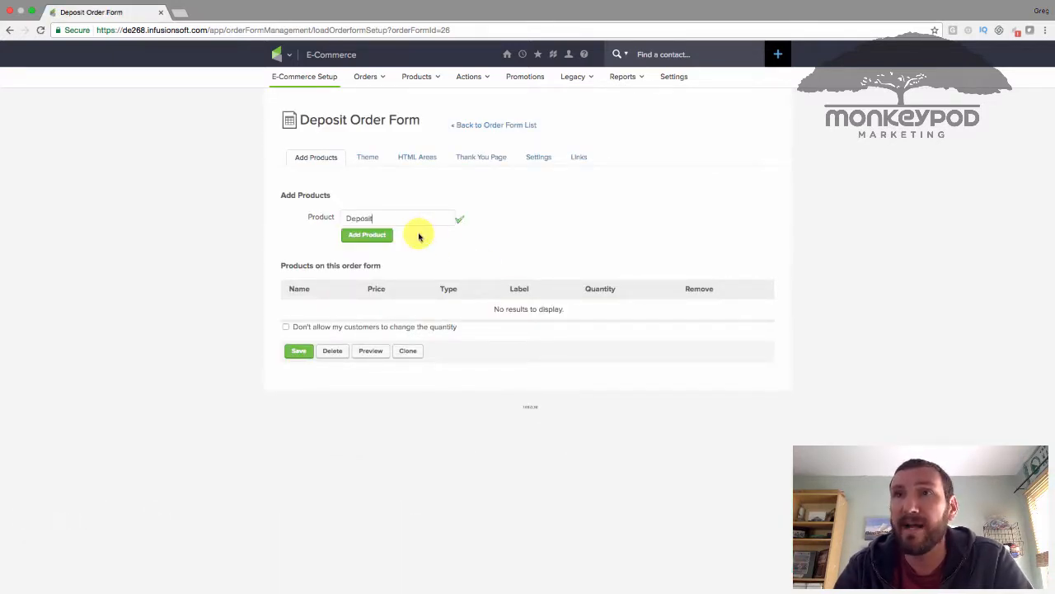
pyautogui.click(369, 236)
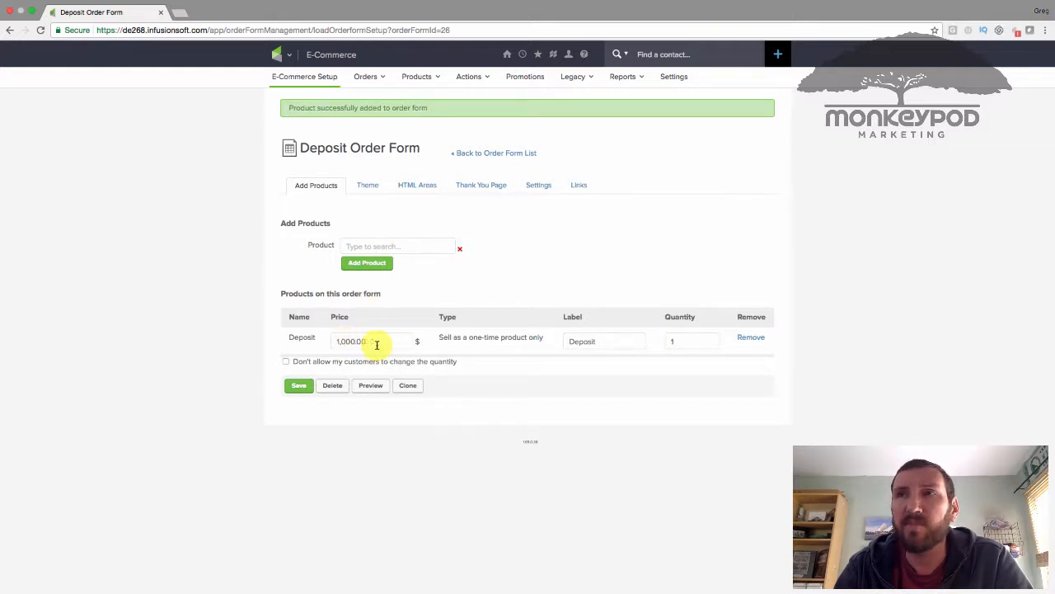
pyautogui.click(286, 361)
pyautogui.click(299, 386)
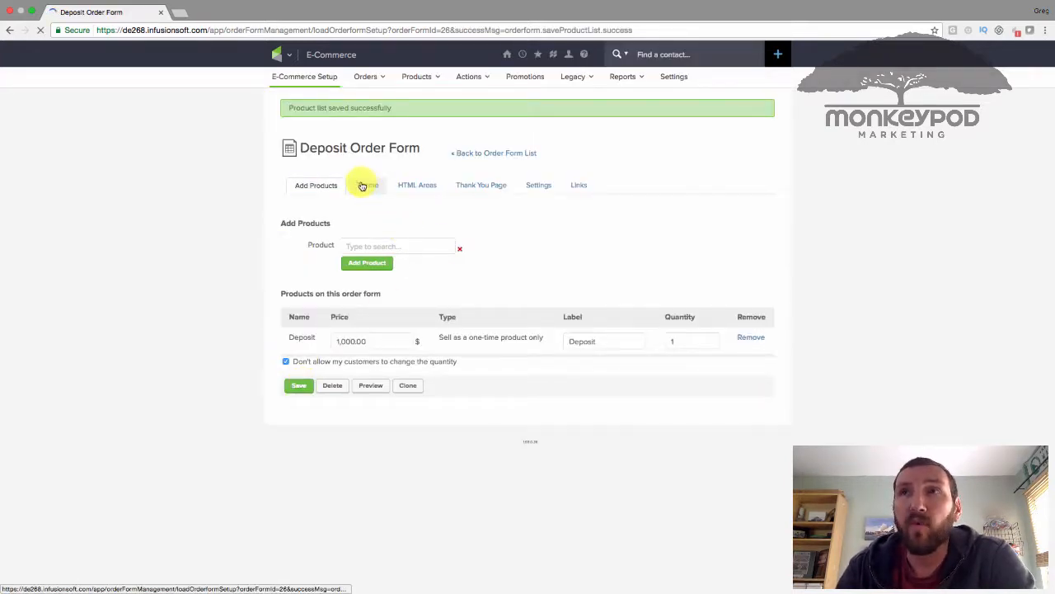
# - View the live Deposit Order Form through its order form URL and close it again
pyautogui.click(579, 185)
pyautogui.click(461, 231)
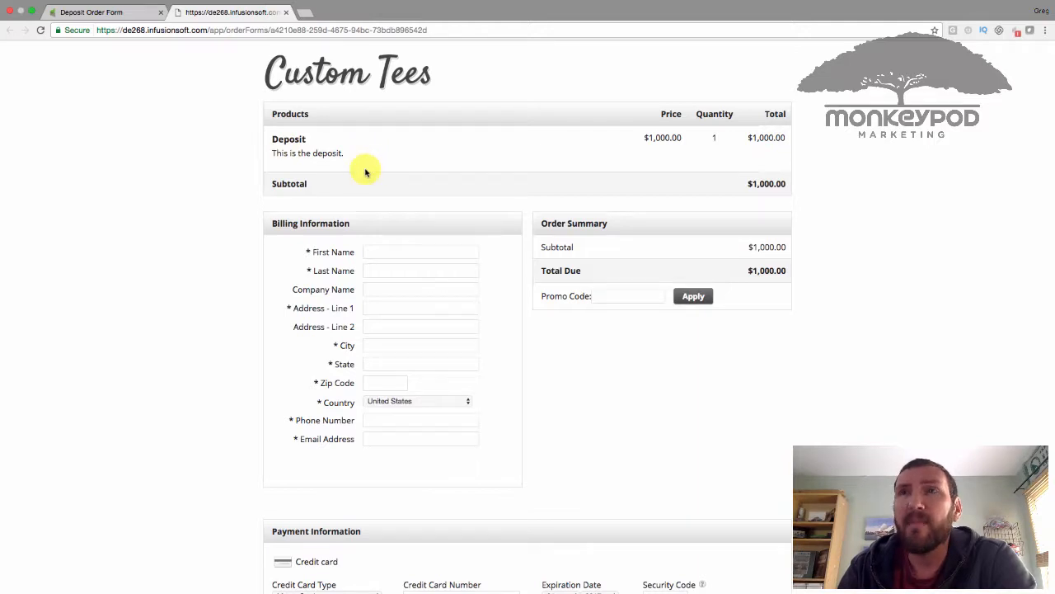
pyautogui.click(285, 12)
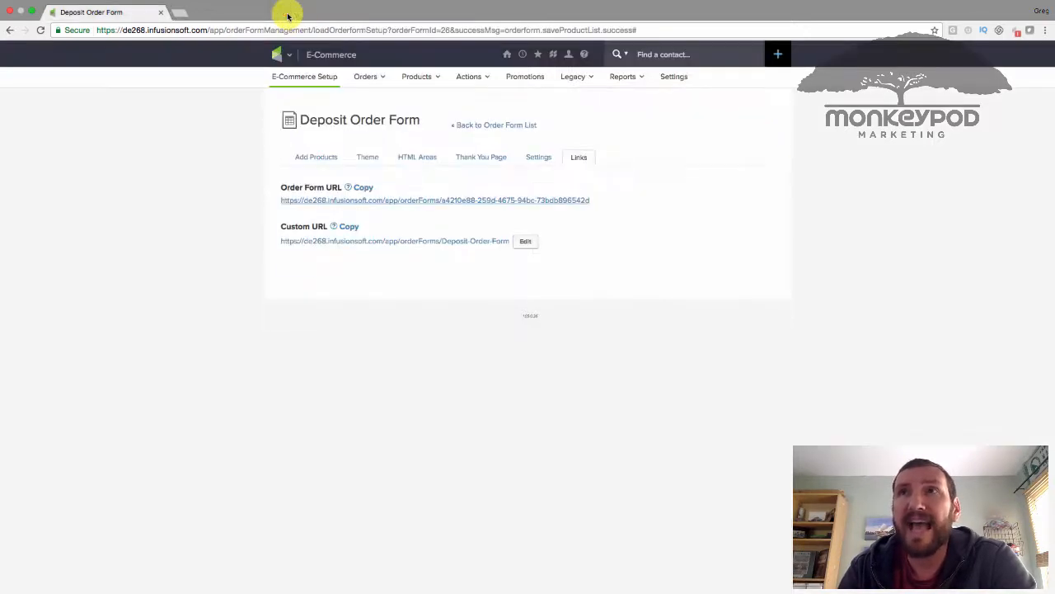
# - Move the heading HTML from the order form's Custom Footer area into its Product Information area
pyautogui.click(406, 158)
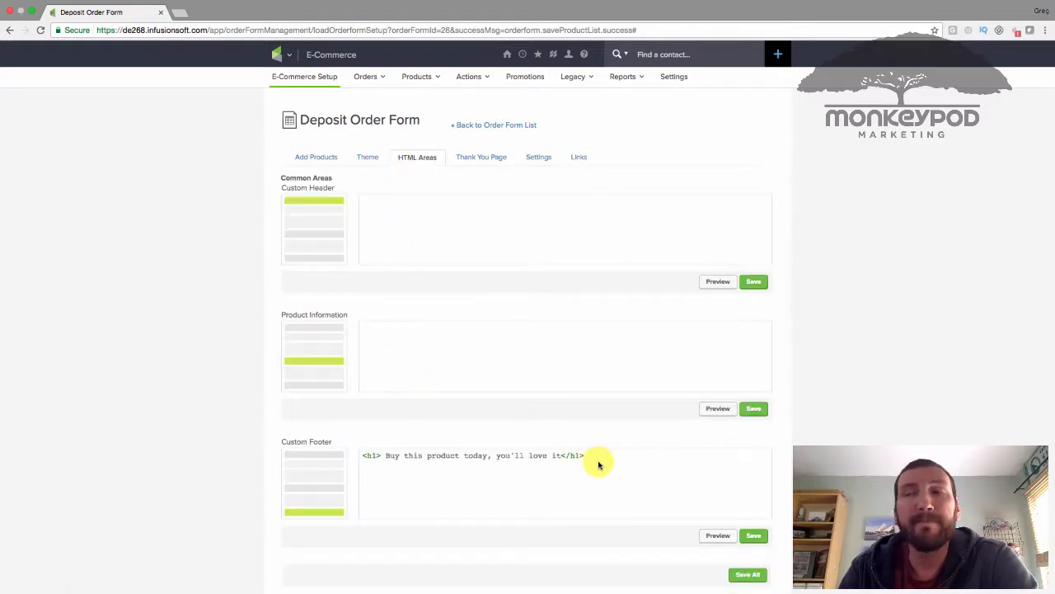
pyautogui.moveTo(600, 466); pyautogui.dragTo(342, 442)
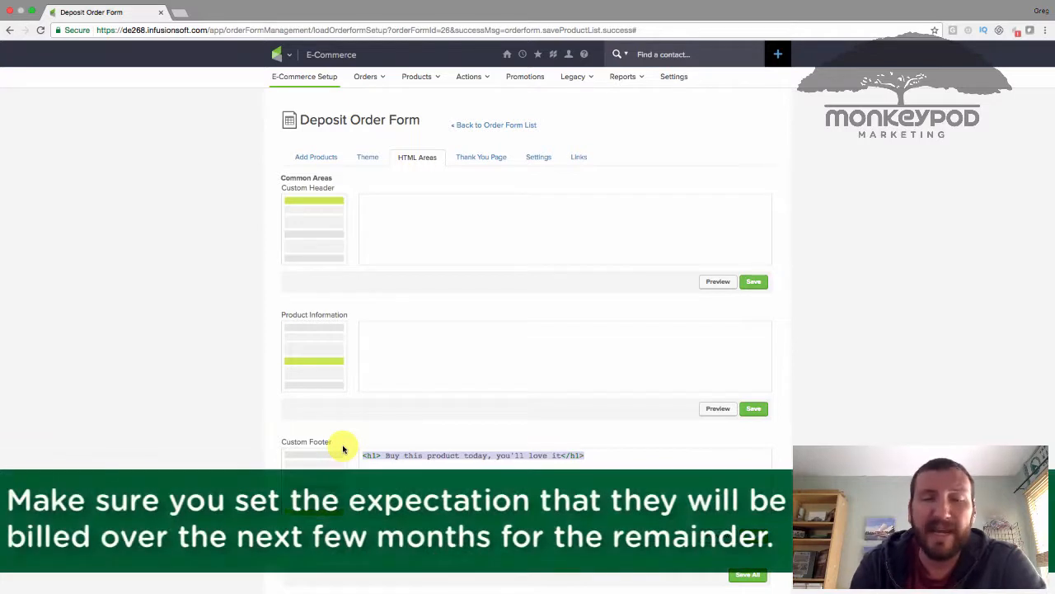
pyautogui.press('super+x')
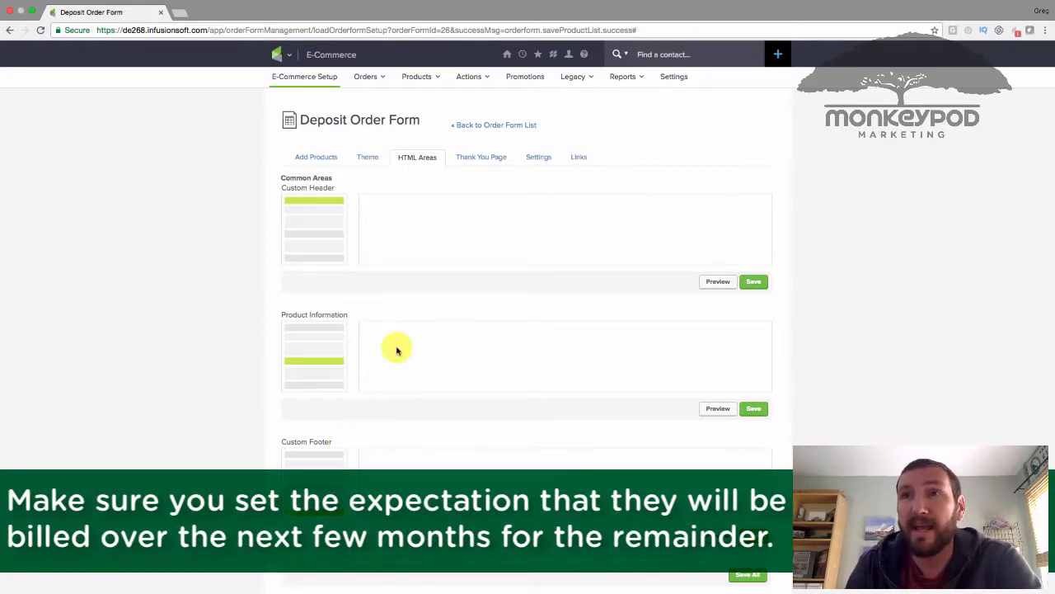
pyautogui.press('super+v')
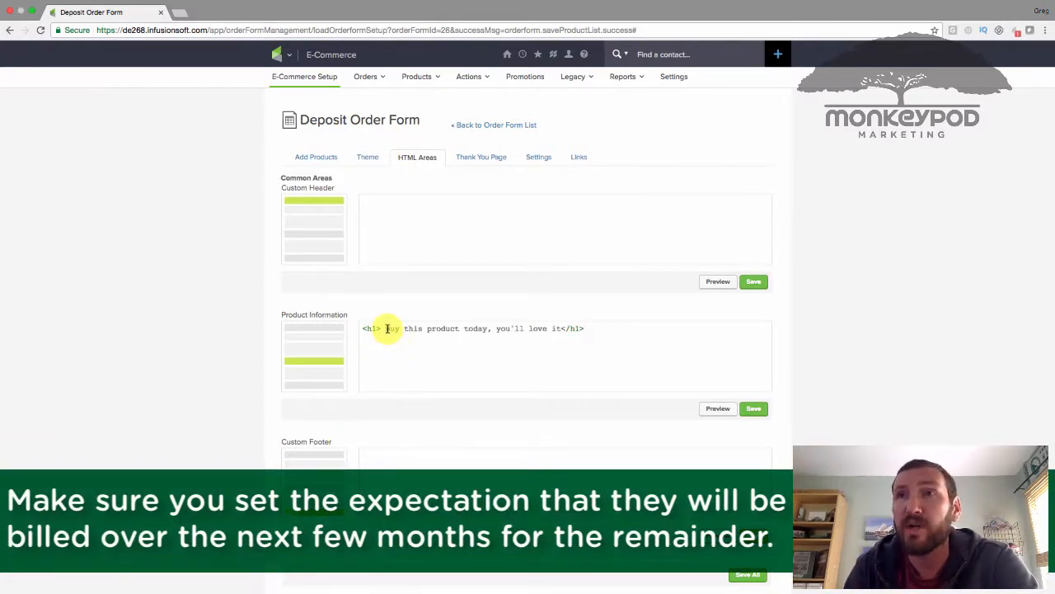
# - Replace the Product Information heading text with "The remainder of $1500 will be billed over the next three months.", save it and preview the form
pyautogui.moveTo(385, 328); pyautogui.dragTo(558, 329)
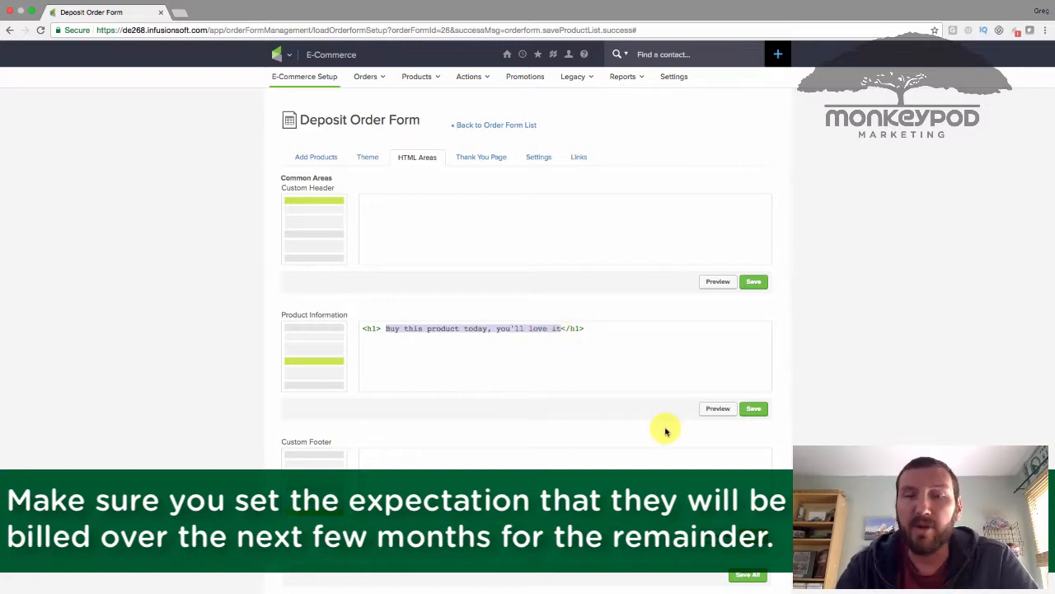
pyautogui.write('The r')
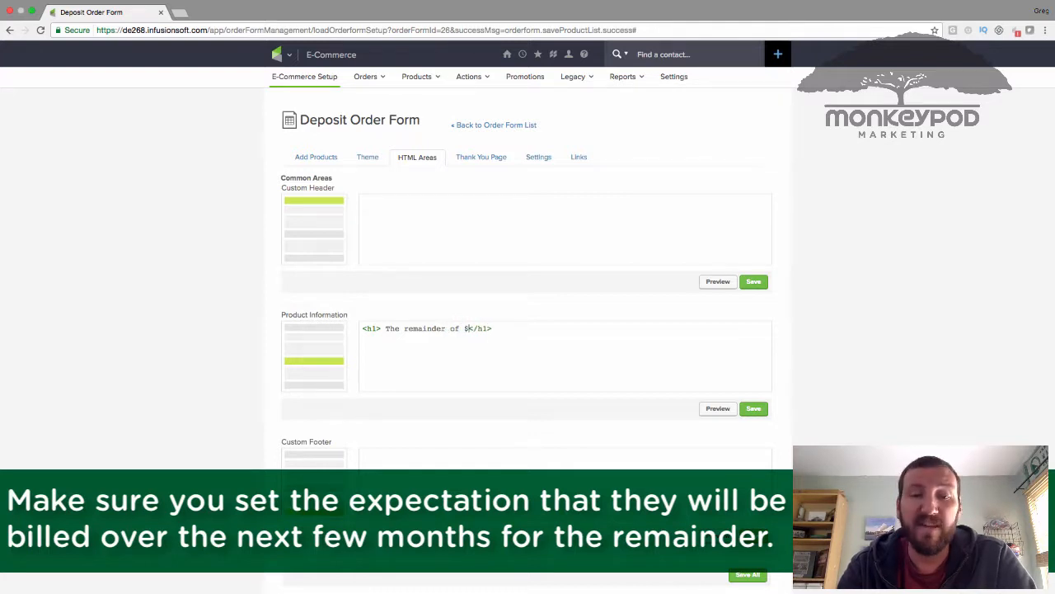
pyautogui.write('emainder of $1500 will be billed over t')
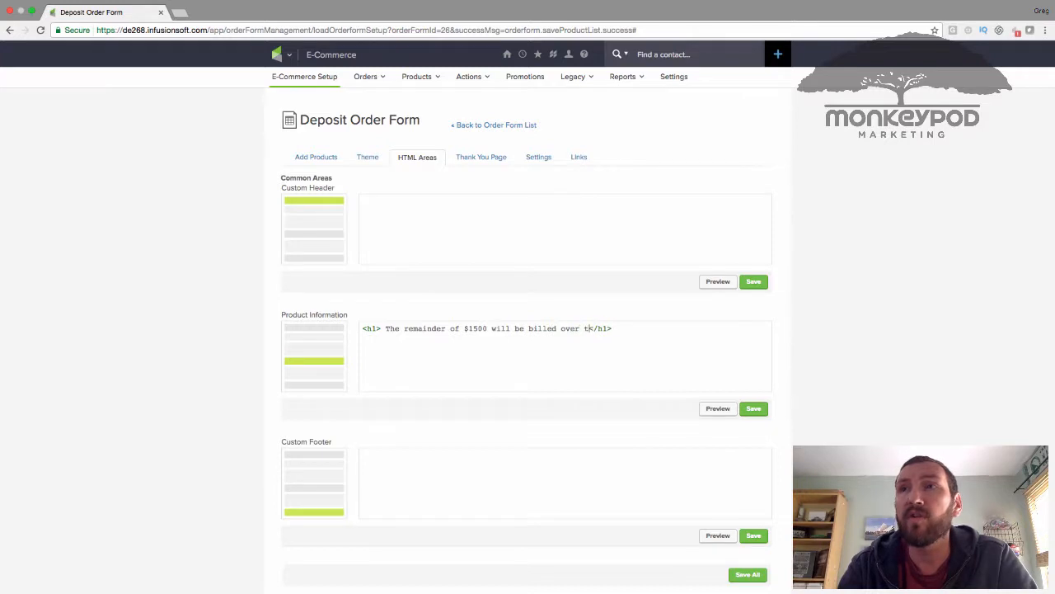
pyautogui.write('he next three months')
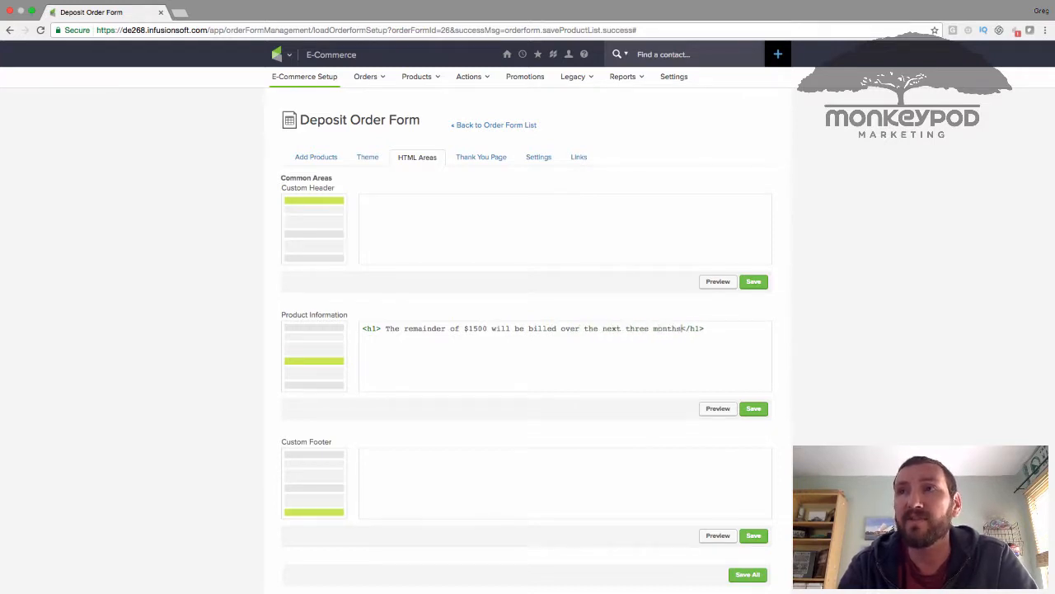
pyautogui.write('.')
pyautogui.click(755, 409)
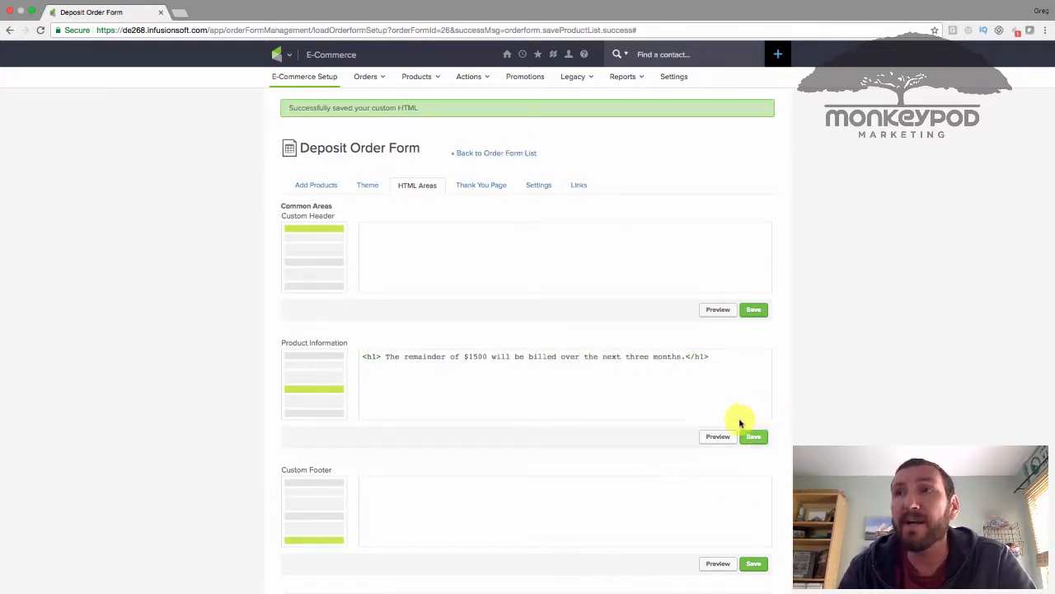
pyautogui.click(719, 436)
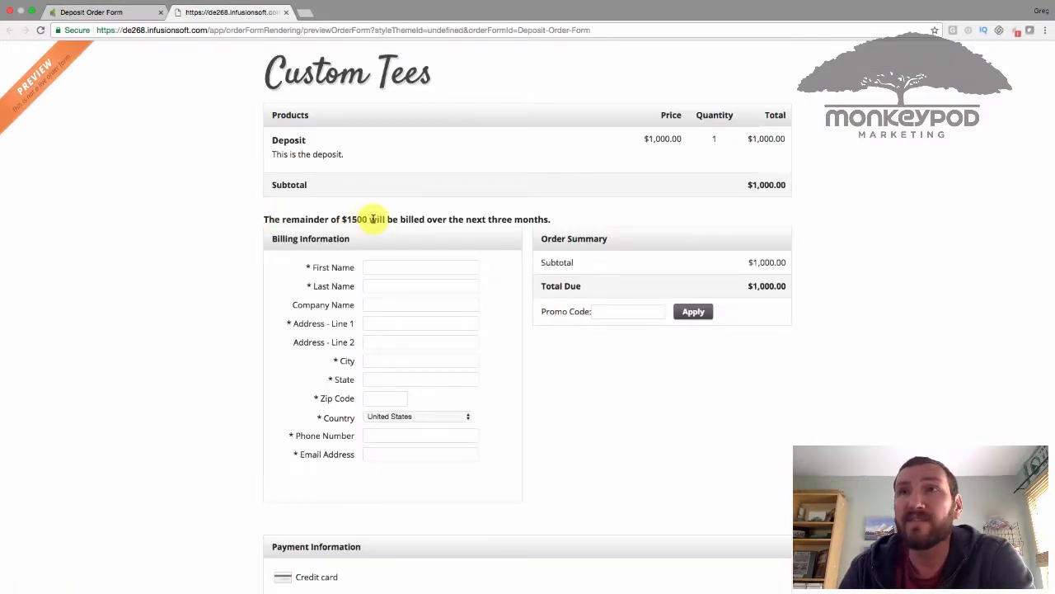
pyautogui.click(286, 12)
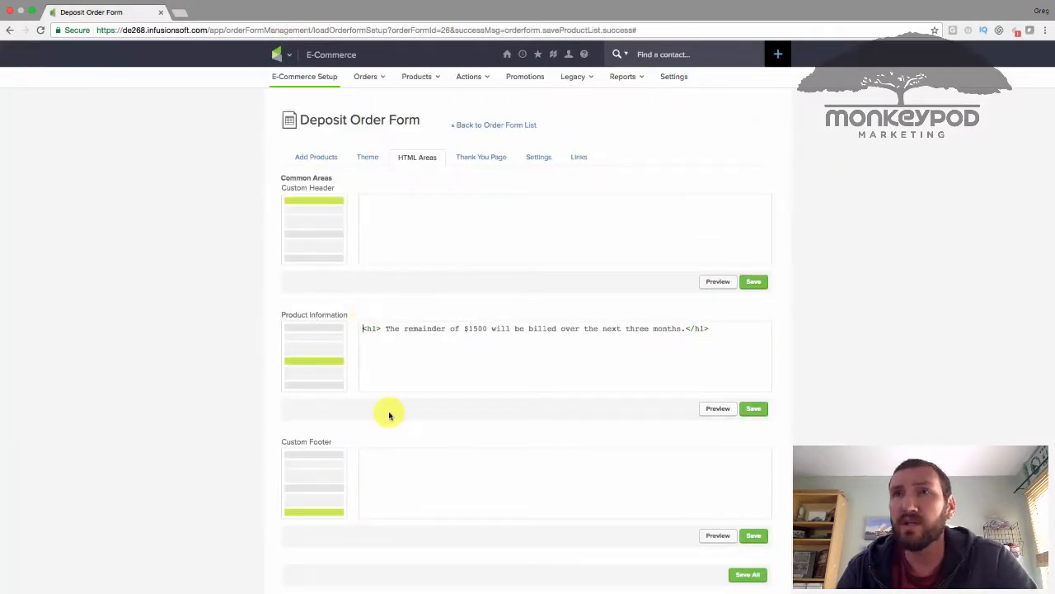
# - Wrap the Product Information heading in <center> tags, save the HTML and preview the order form
pyautogui.write('<center>')
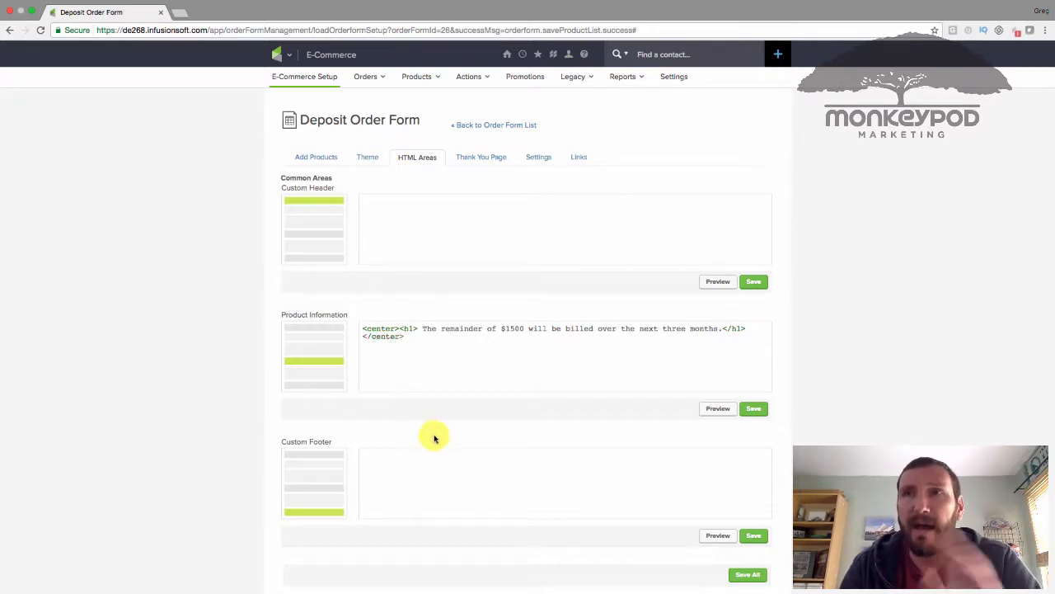
pyautogui.click(750, 409)
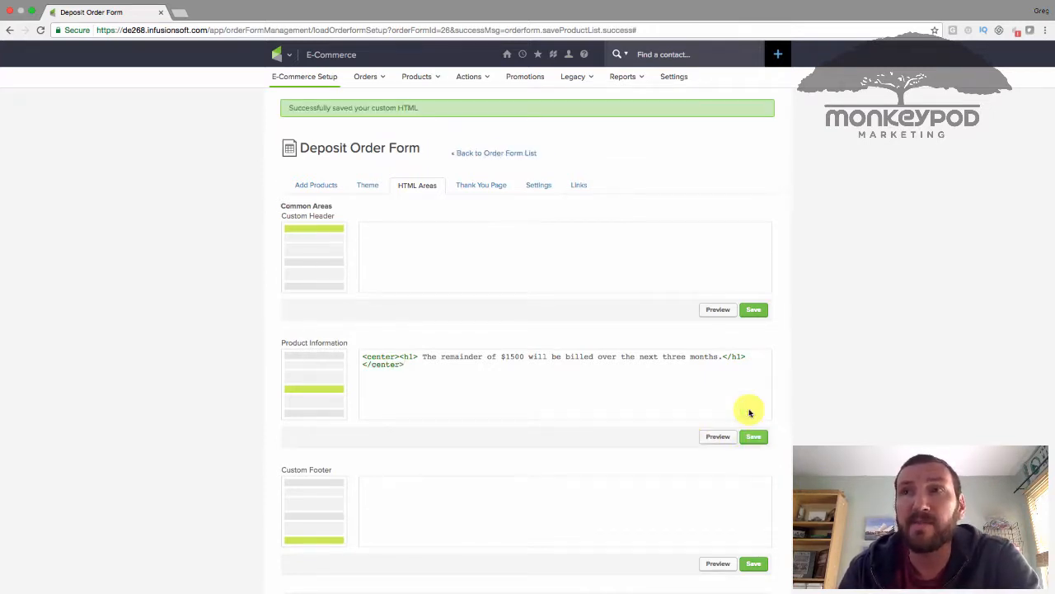
pyautogui.click(717, 438)
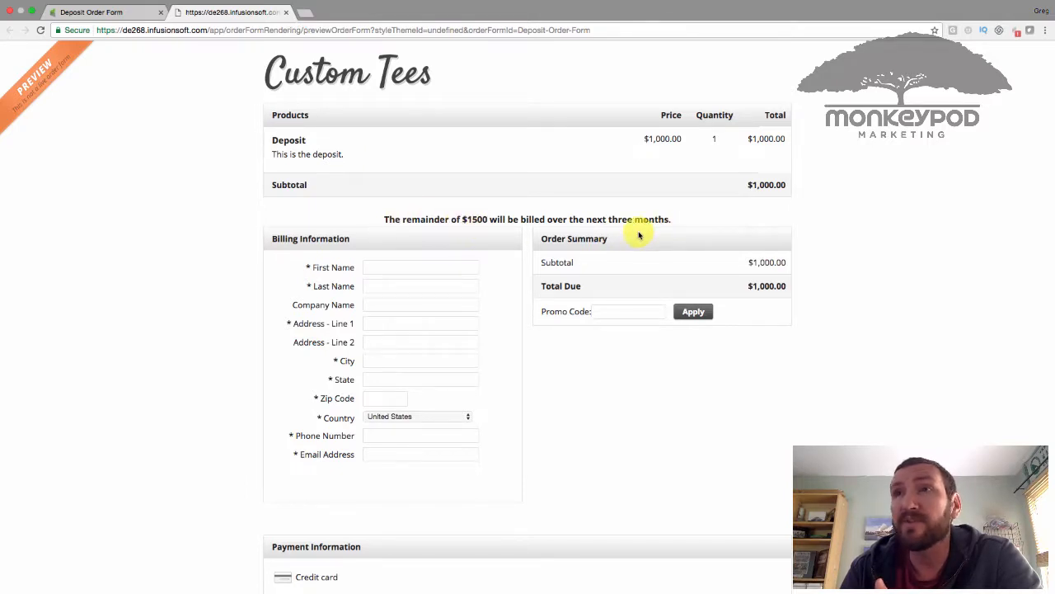
pyautogui.moveTo(396, 219); pyautogui.dragTo(630, 219)
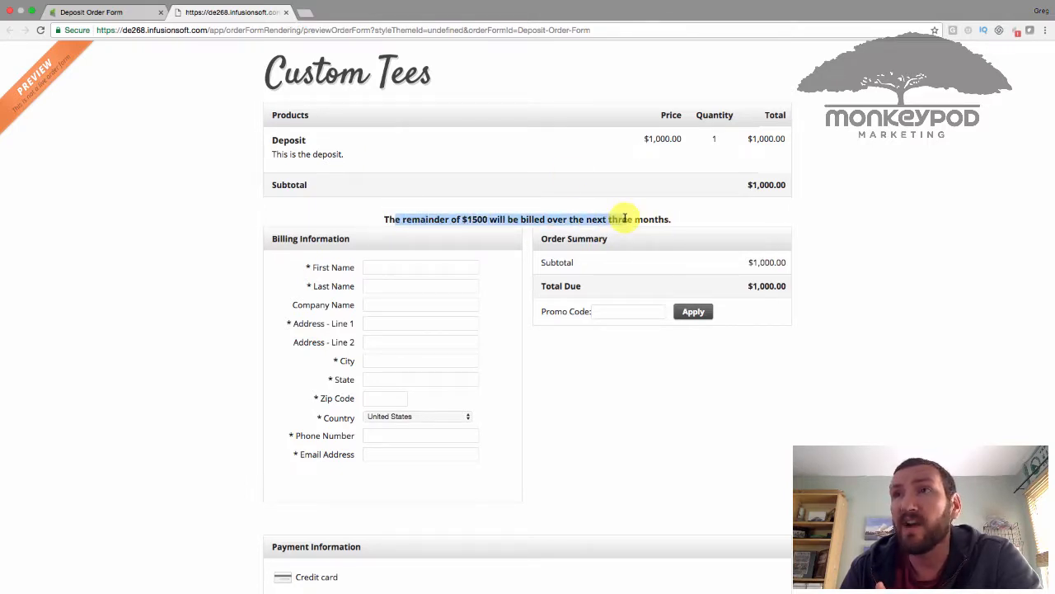
pyautogui.click(286, 12)
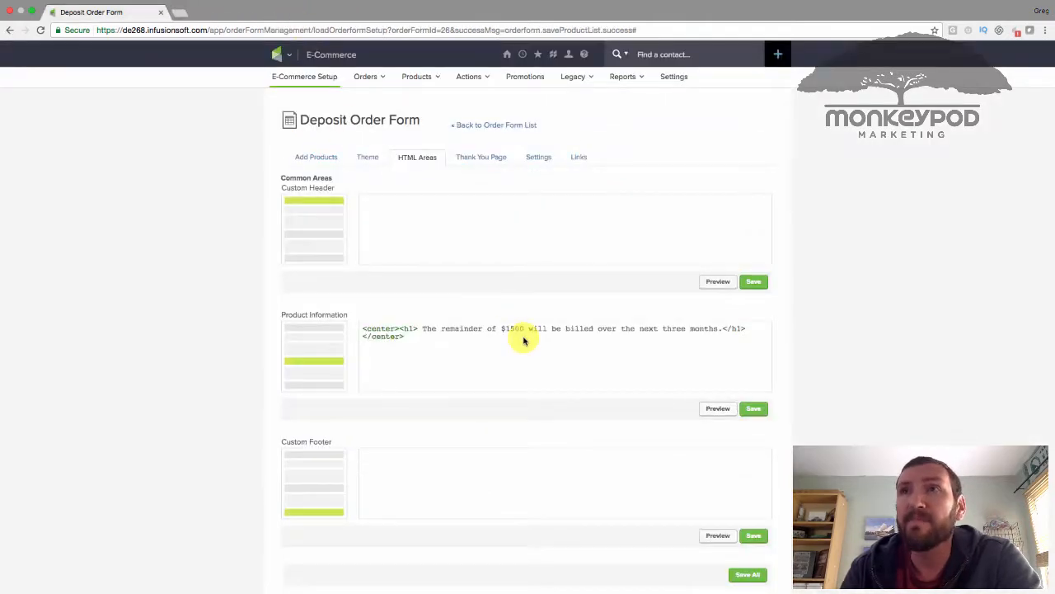
# - Start a new action set in the marketing settings and add a Create an Order action to it
pyautogui.click(297, 62)
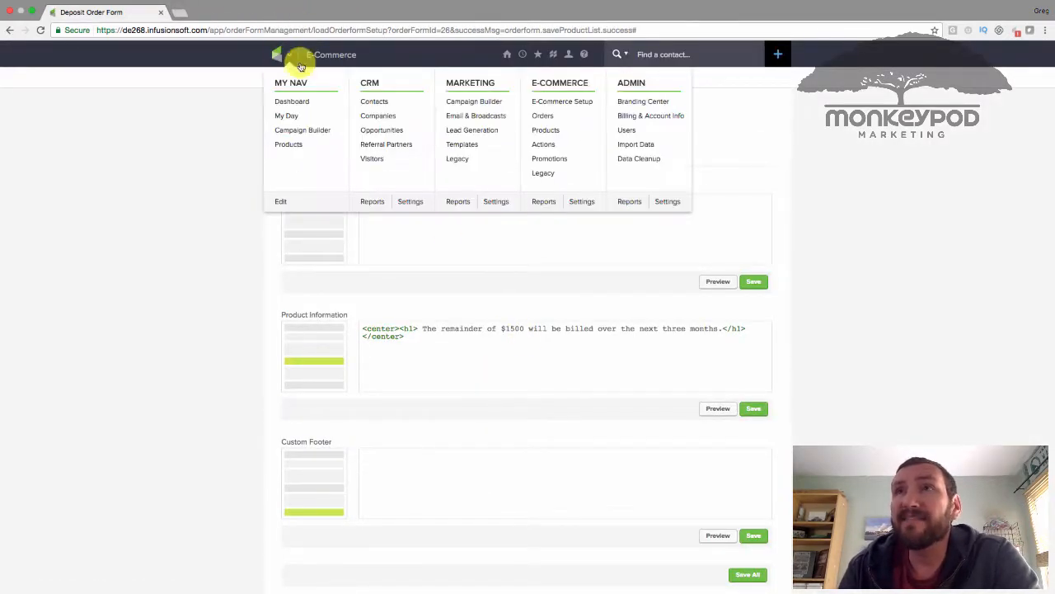
pyautogui.click(495, 202)
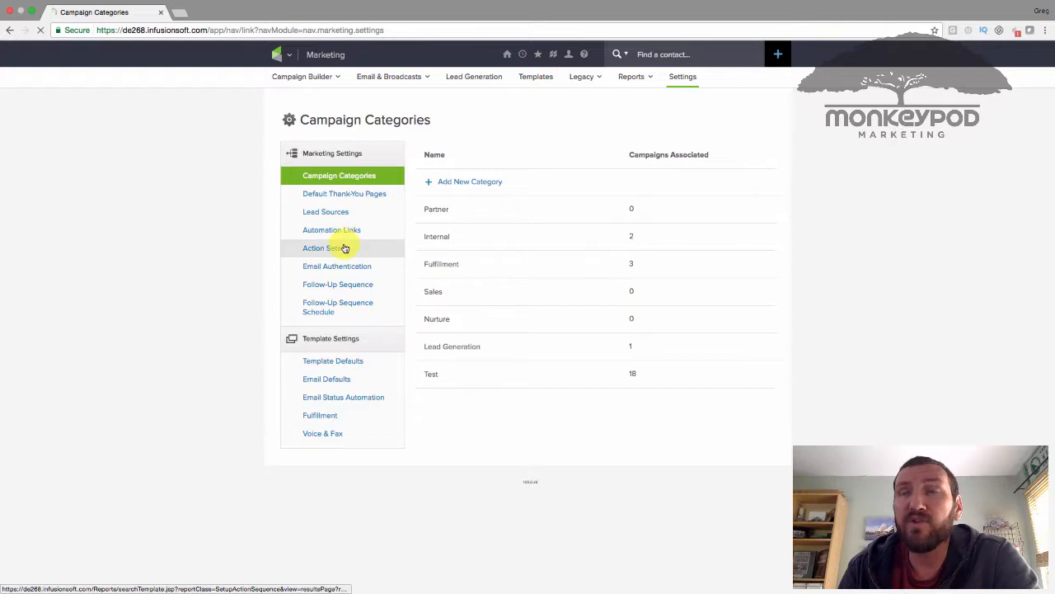
pyautogui.click(343, 248)
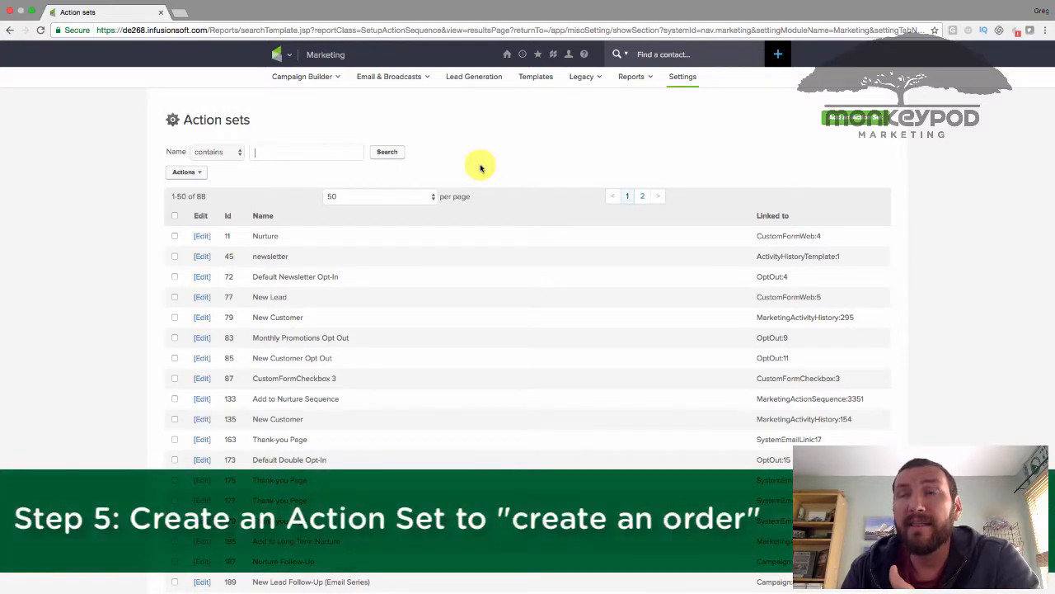
pyautogui.click(858, 118)
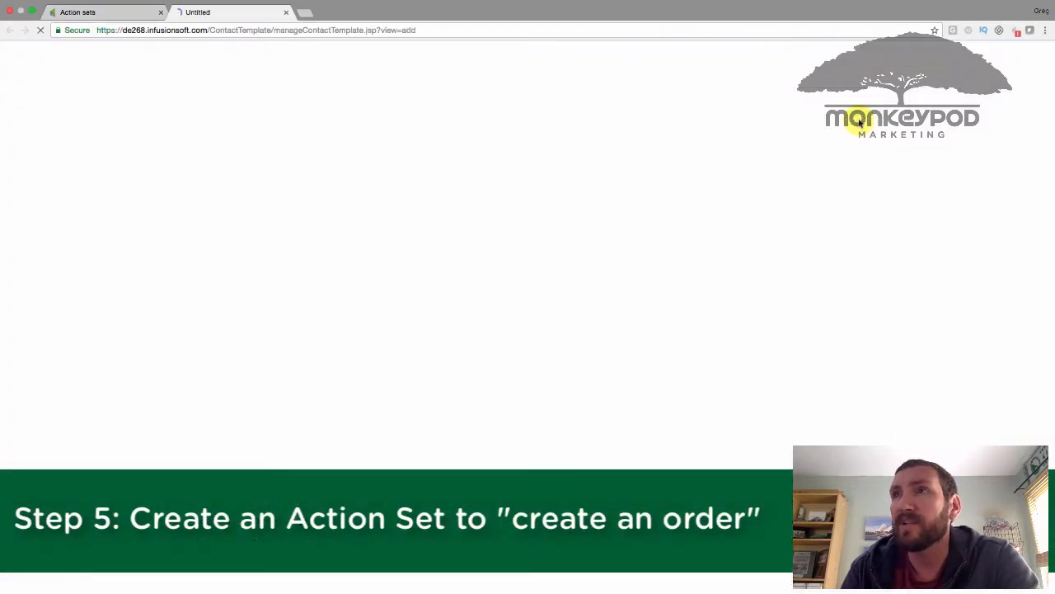
pyautogui.click(132, 224)
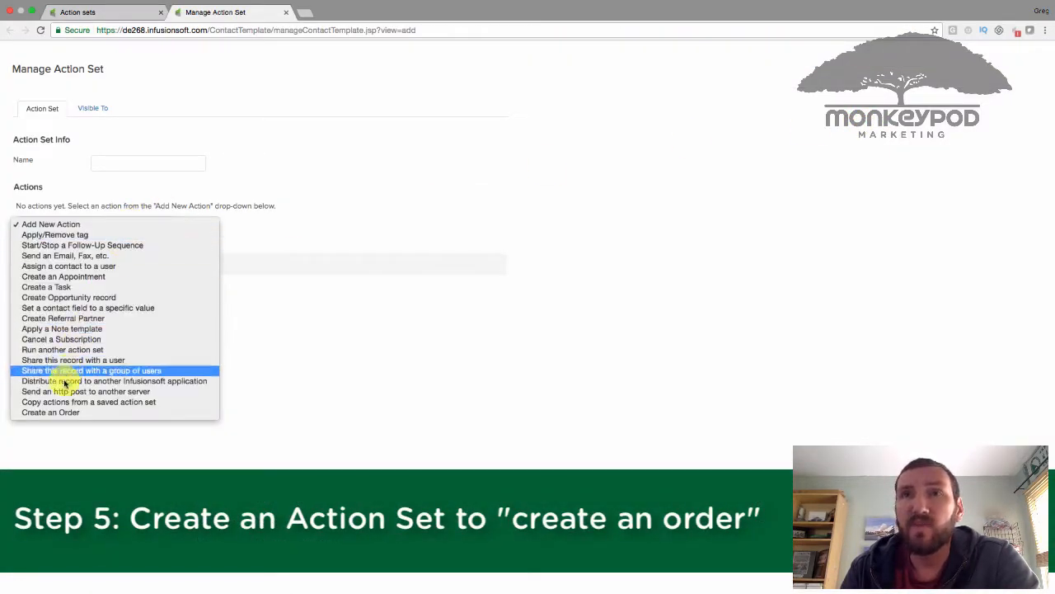
pyautogui.click(58, 412)
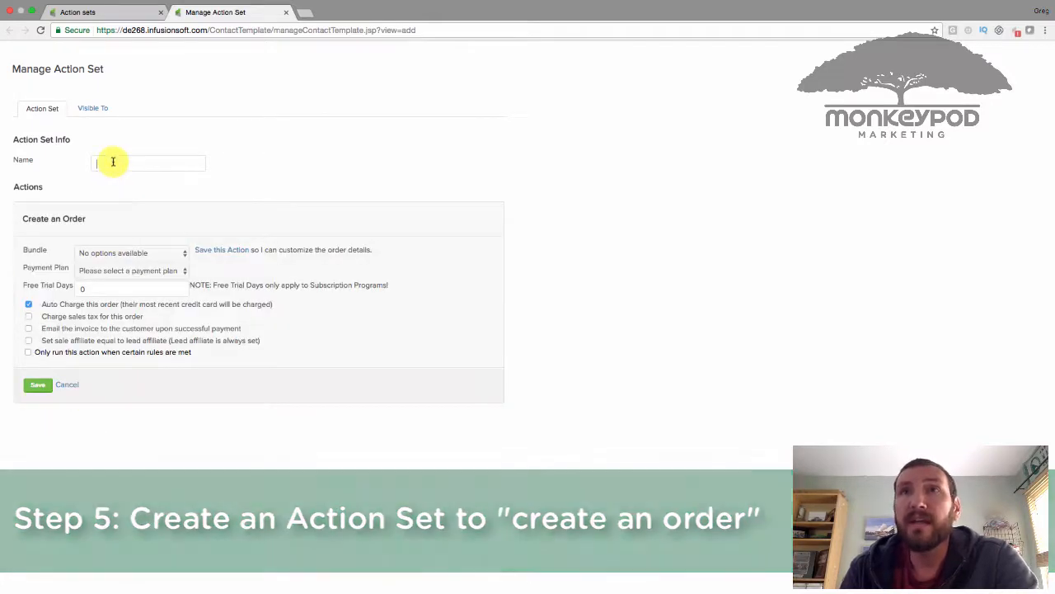
# - Name the action set "Remainder Order" and save its Create an Order action so the order details can be customized
pyautogui.click(113, 161)
pyautogui.write('Rema')
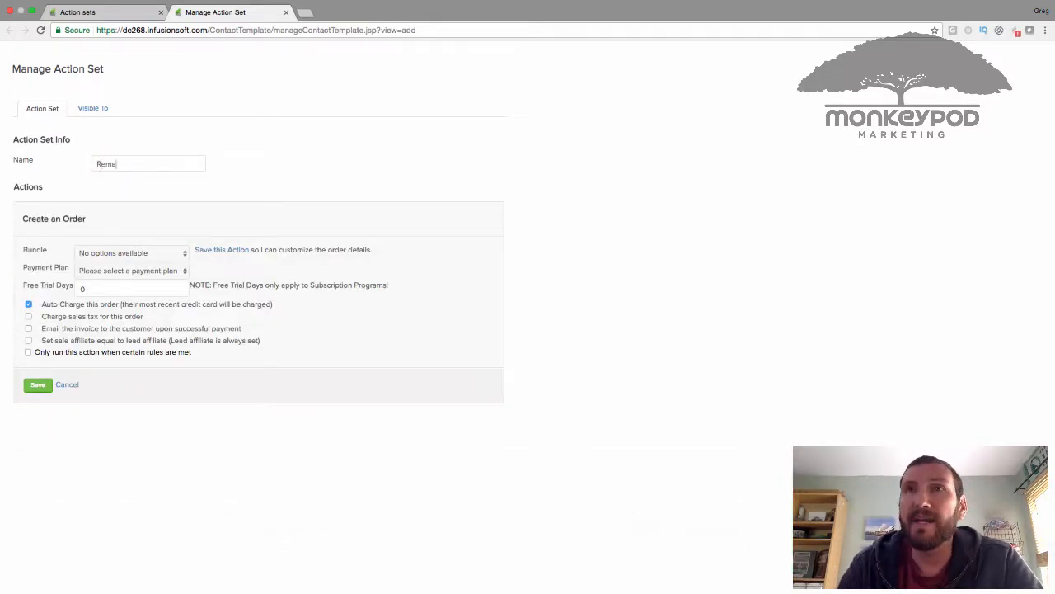
pyautogui.write('inder Order')
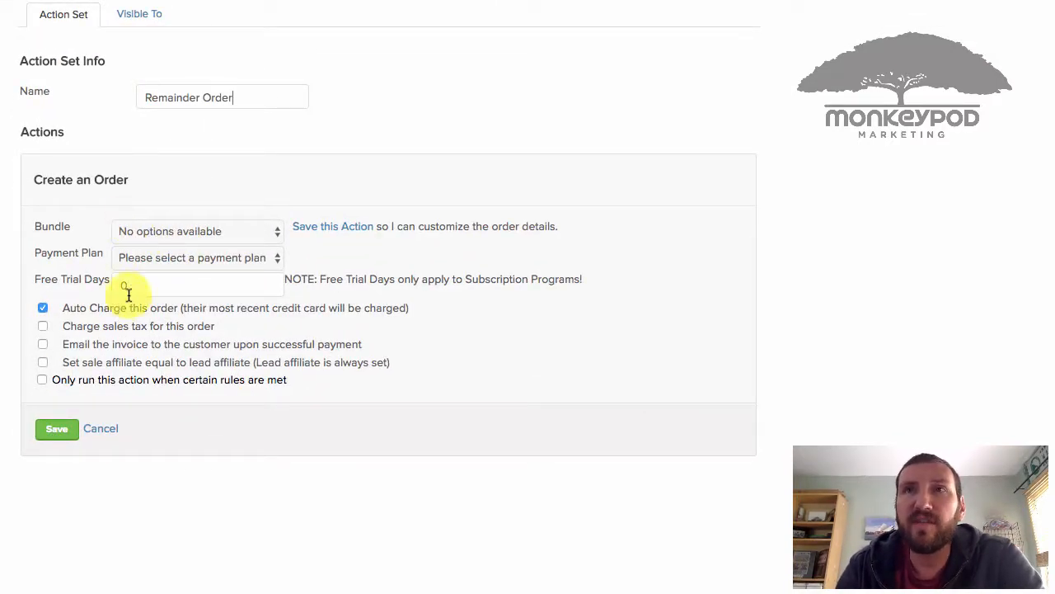
pyautogui.click(328, 230)
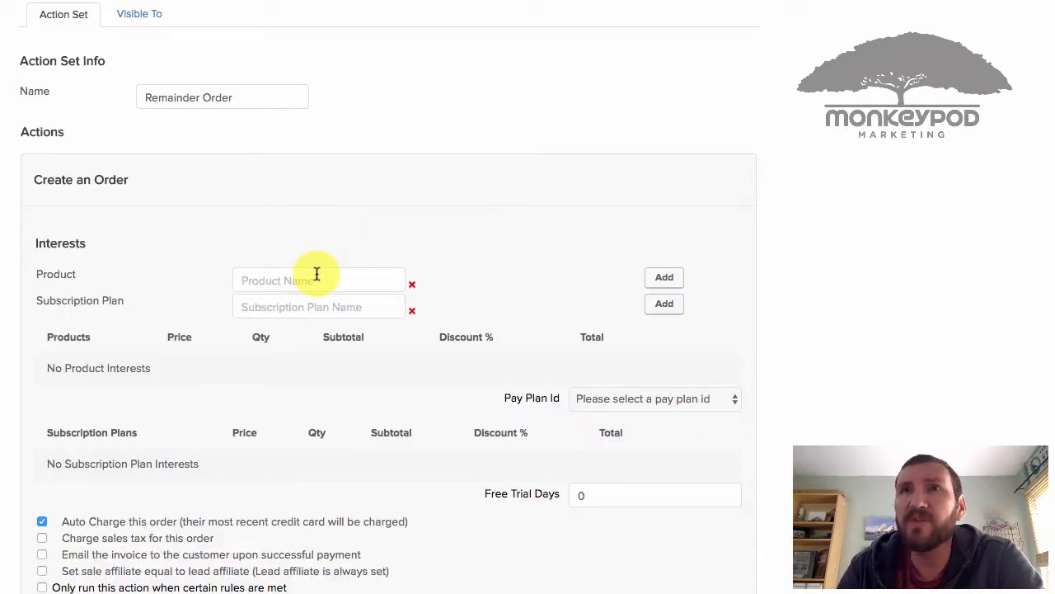
# - Add the Remainder product to the Create an Order action, choose the "Remainder 3-pay" pay plan and save
pyautogui.write('remain')
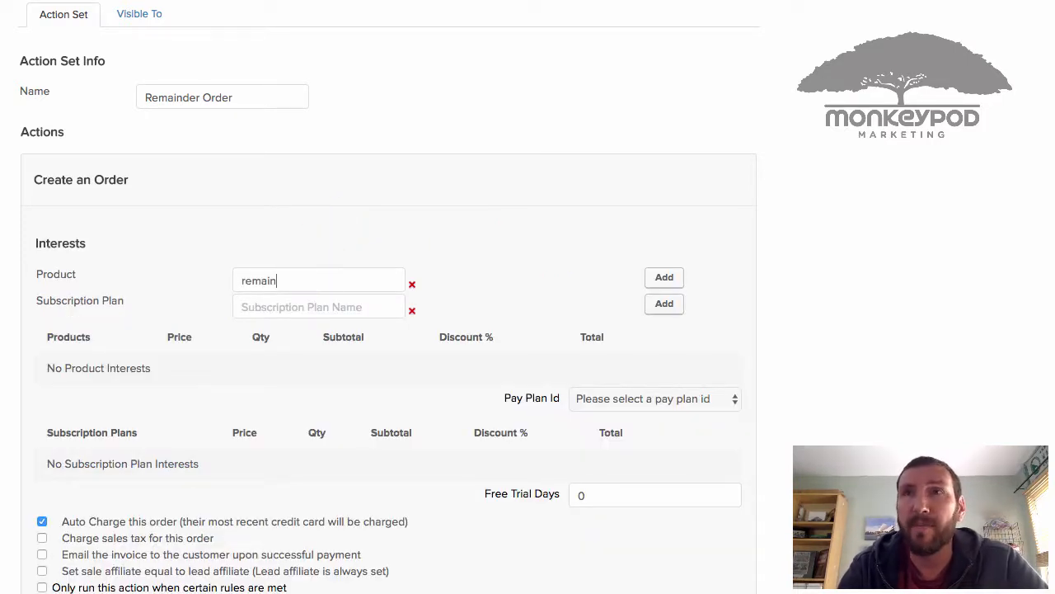
pyautogui.click(322, 300)
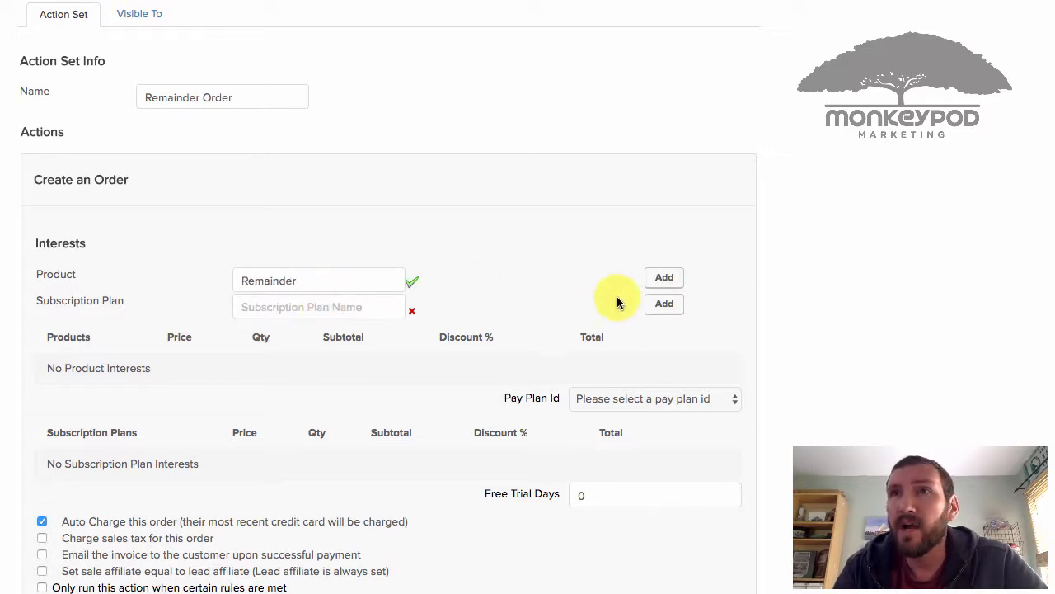
pyautogui.click(664, 281)
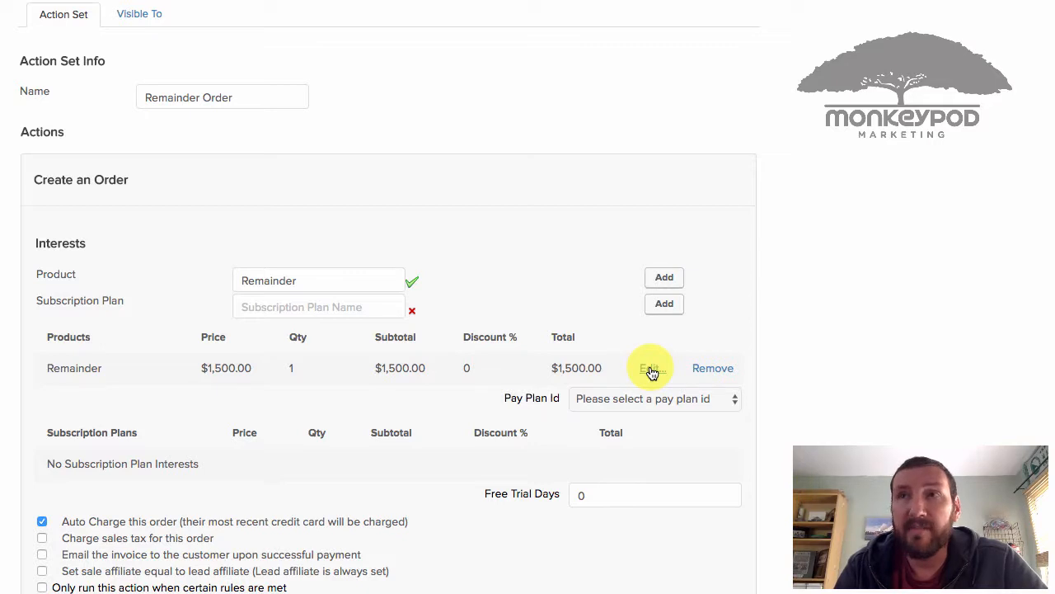
pyautogui.click(647, 399)
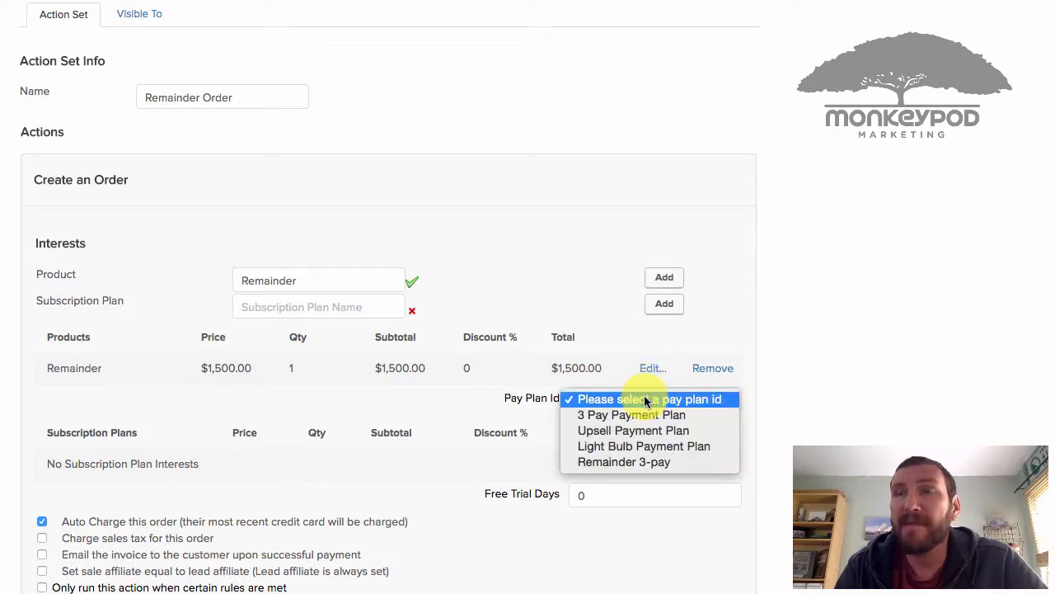
pyautogui.click(650, 463)
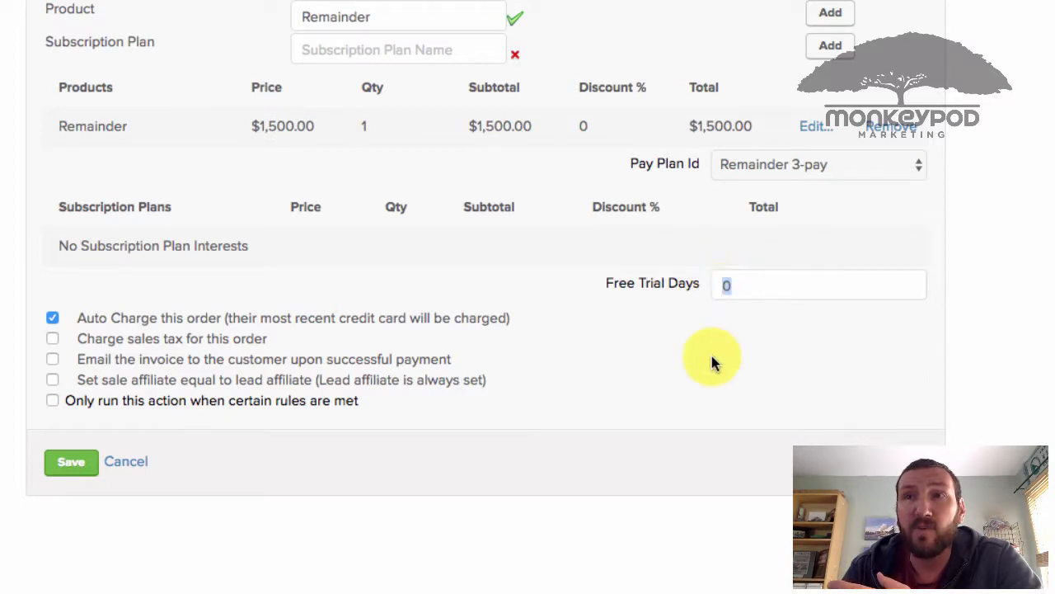
pyautogui.click(700, 391)
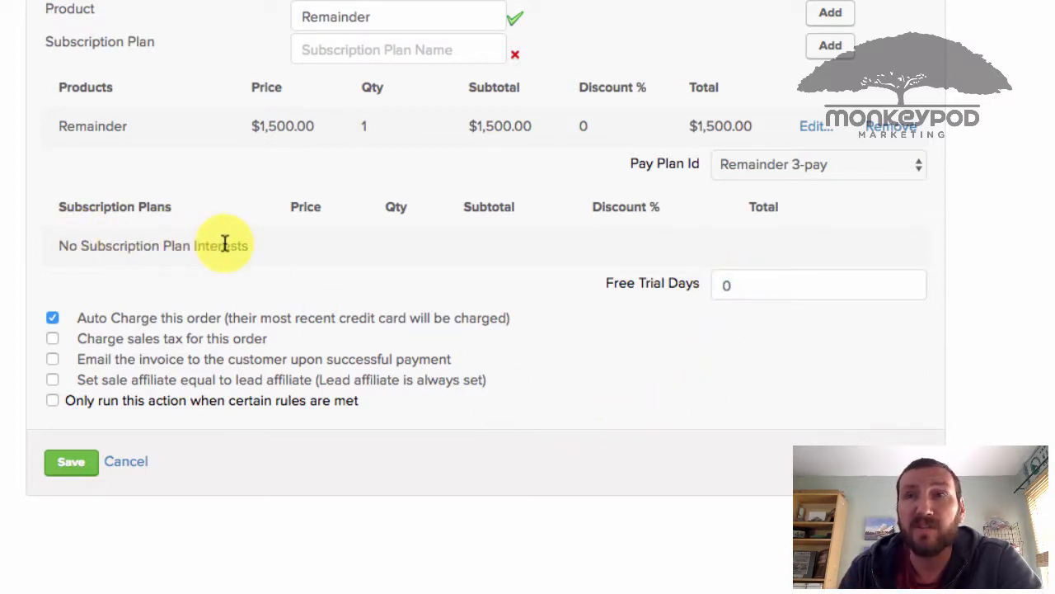
pyautogui.click(72, 467)
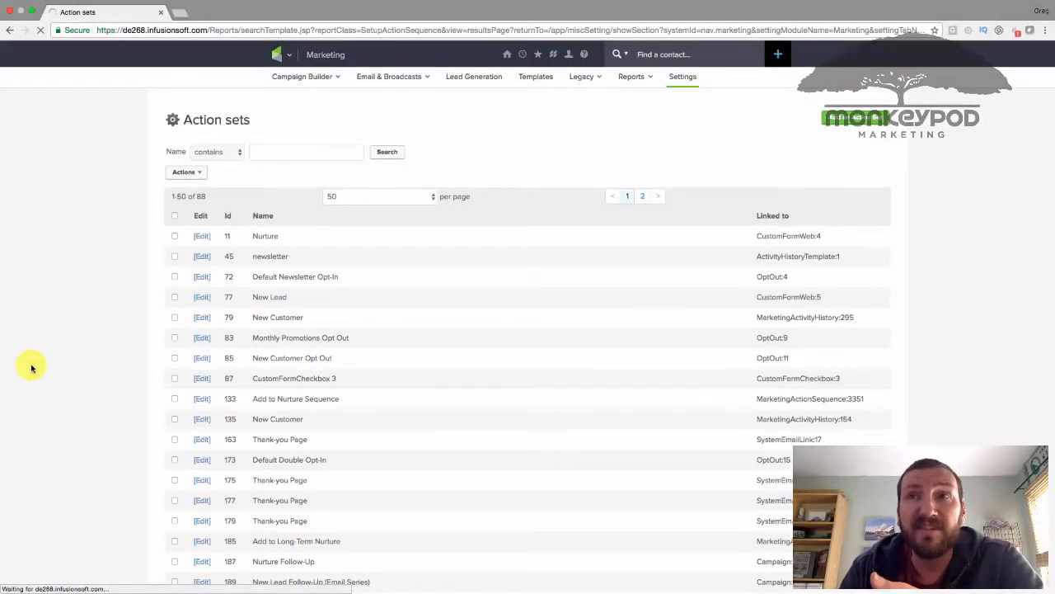
# - Create a new marketing campaign named "Deposit and remainder campaign"
pyautogui.moveTo(316, 63)
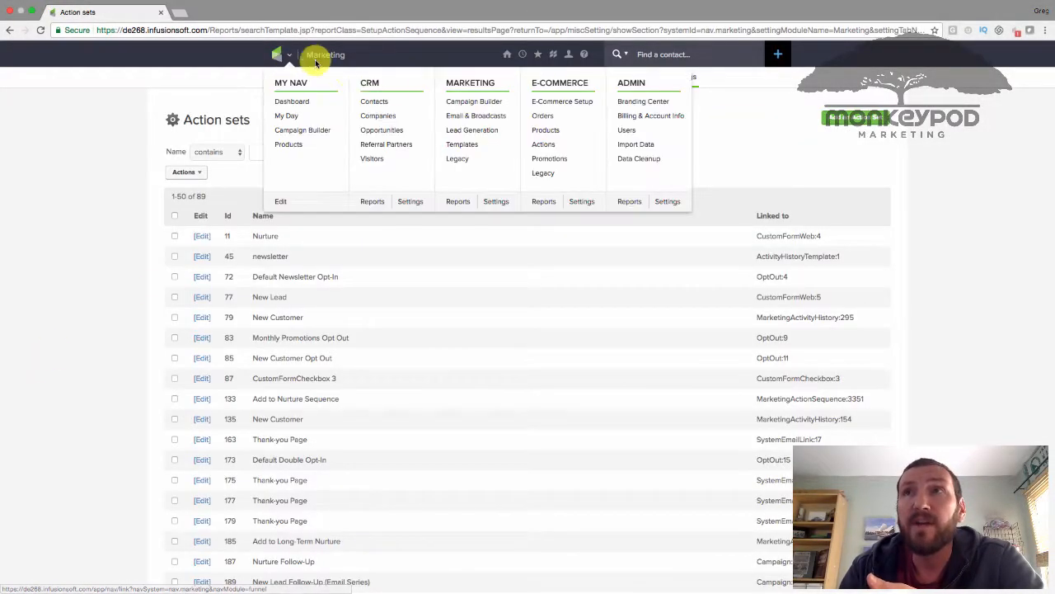
pyautogui.click(452, 102)
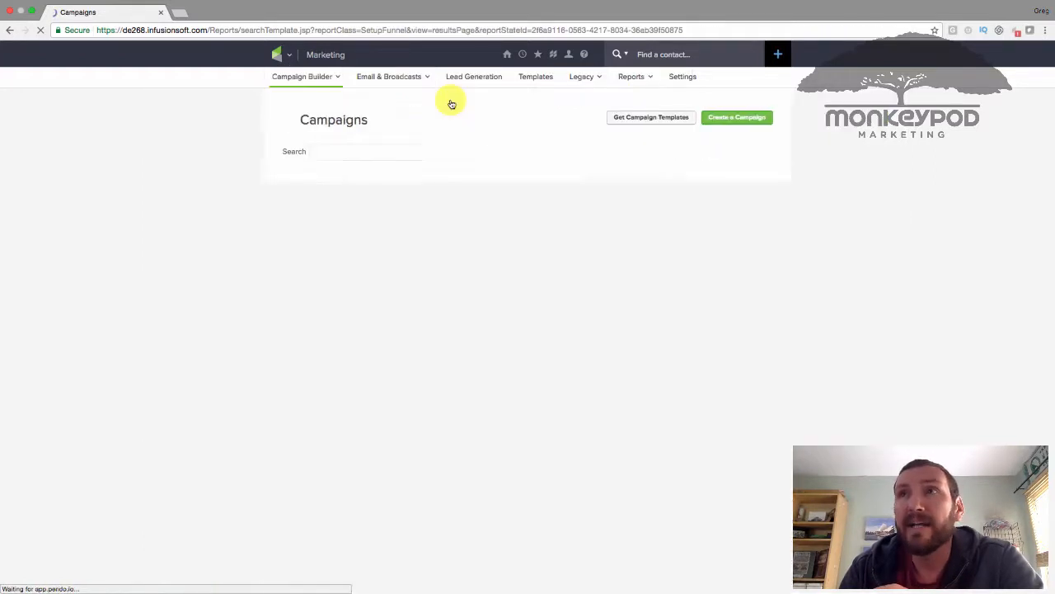
pyautogui.click(742, 118)
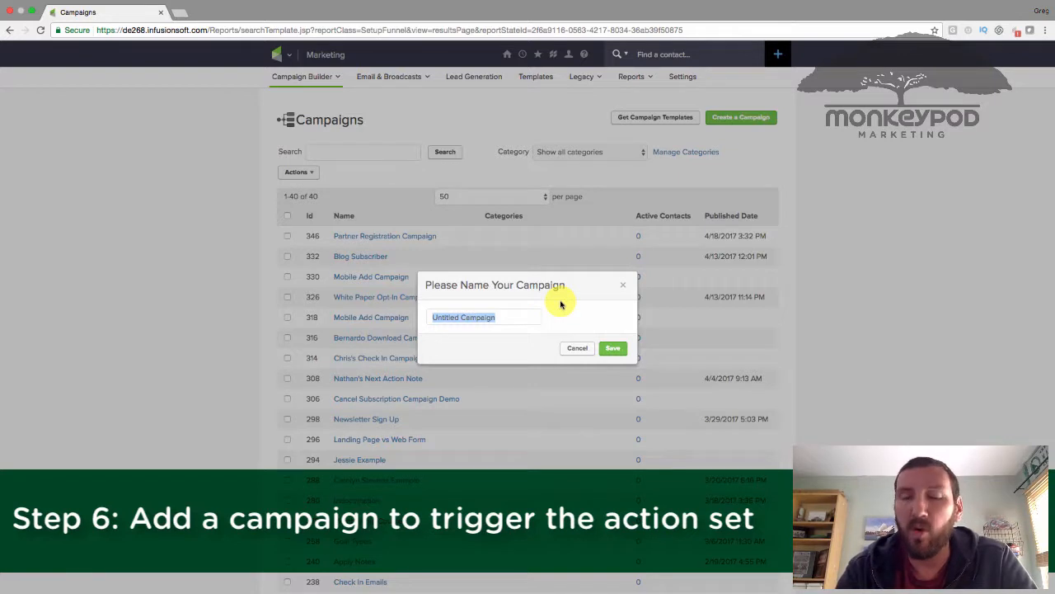
pyautogui.write('Depso')
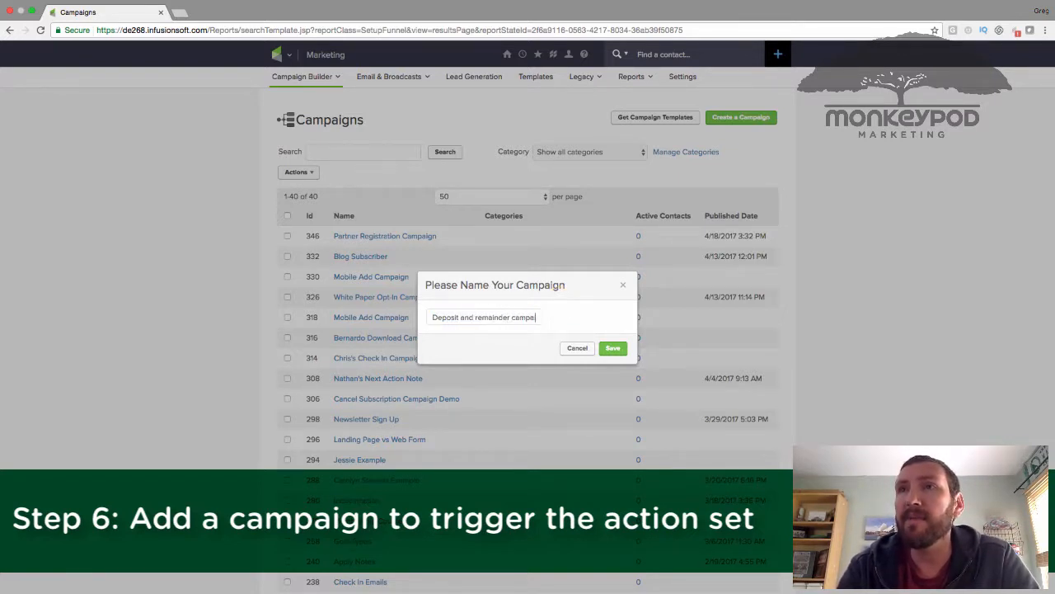
pyautogui.write('ign')
pyautogui.click(612, 348)
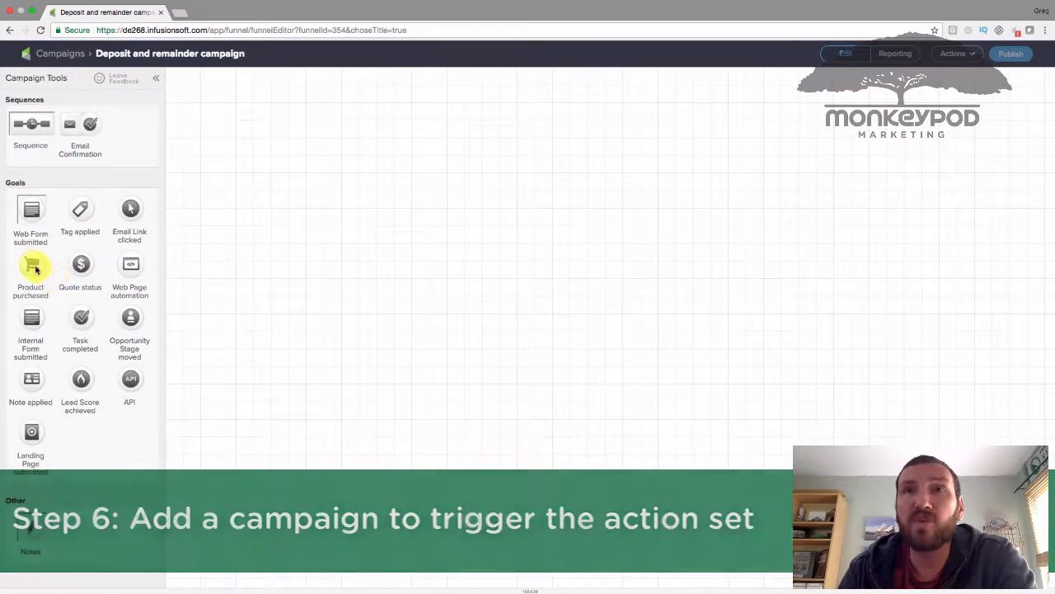
# - Add a Product purchased goal to the campaign canvas and configure it for a specific product purchase of Deposit
pyautogui.moveTo(31, 266); pyautogui.dragTo(286, 272)
pyautogui.doubleClick(290, 276)
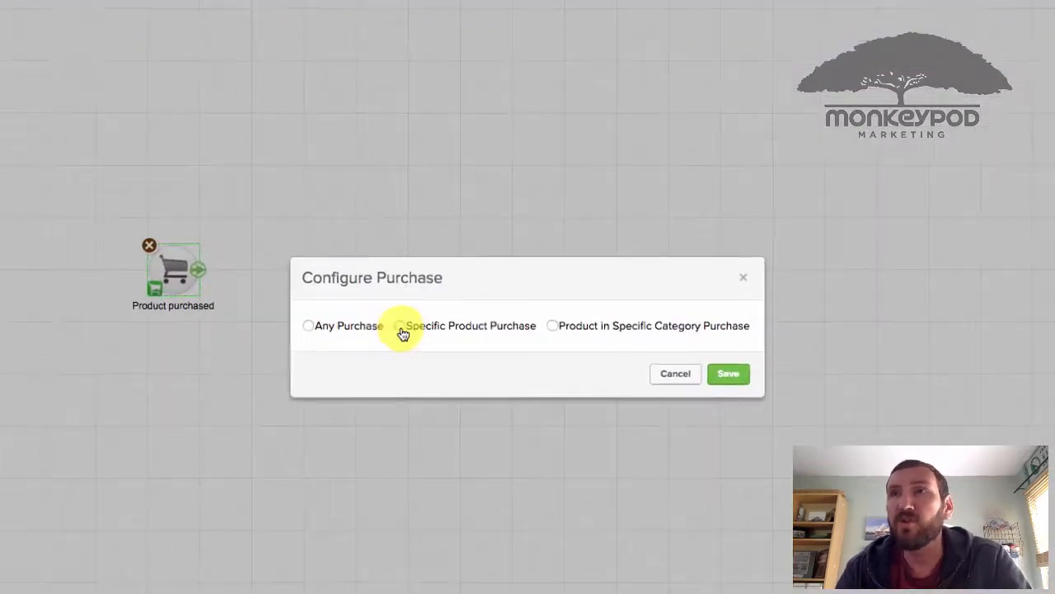
pyautogui.click(401, 328)
pyautogui.click(405, 337)
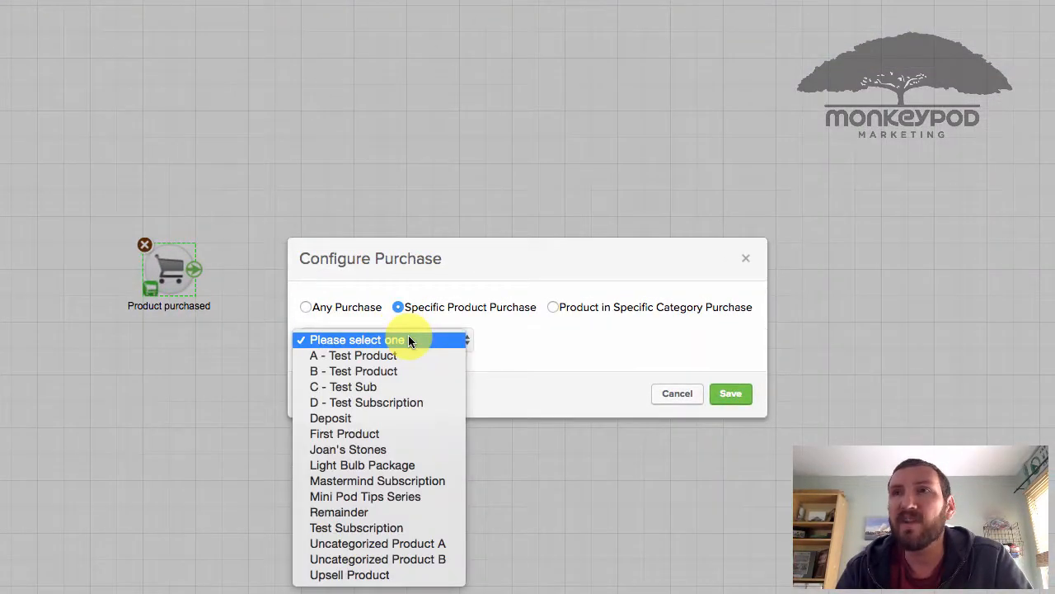
pyautogui.click(393, 416)
pyautogui.click(728, 393)
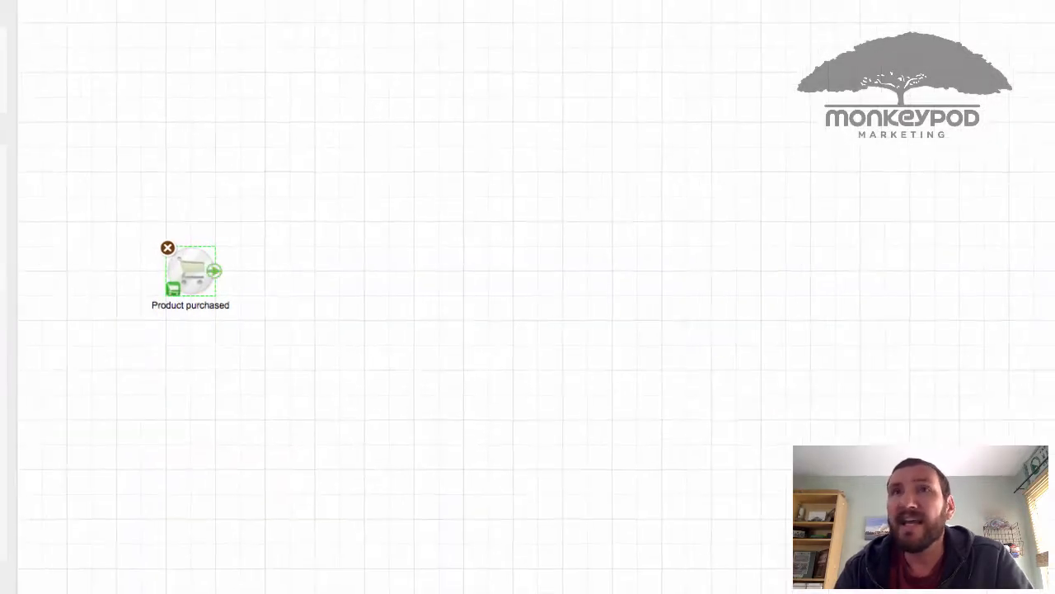
# - Add a sequence linked after the Product purchased goal, name it "Delay and Charge Remainder" and open it
pyautogui.moveTo(24, 124)
pyautogui.mouseDown()
pyautogui.moveTo(341, 266)
pyautogui.moveTo(302, 278)
pyautogui.moveTo(370, 278)
pyautogui.mouseUp()
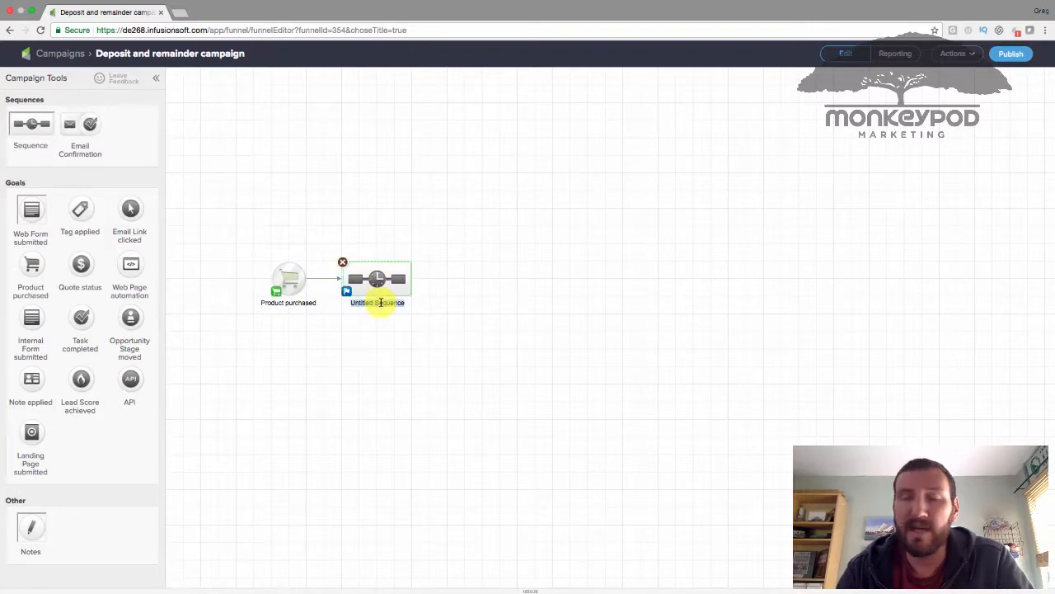
pyautogui.write('Delay and Cha')
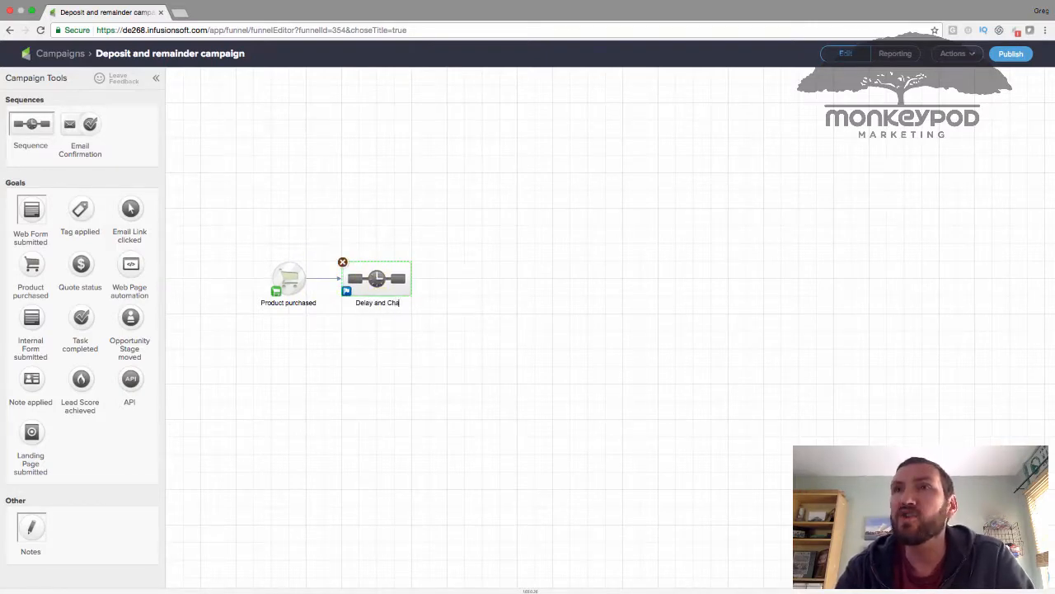
pyautogui.write('rge Reminder')
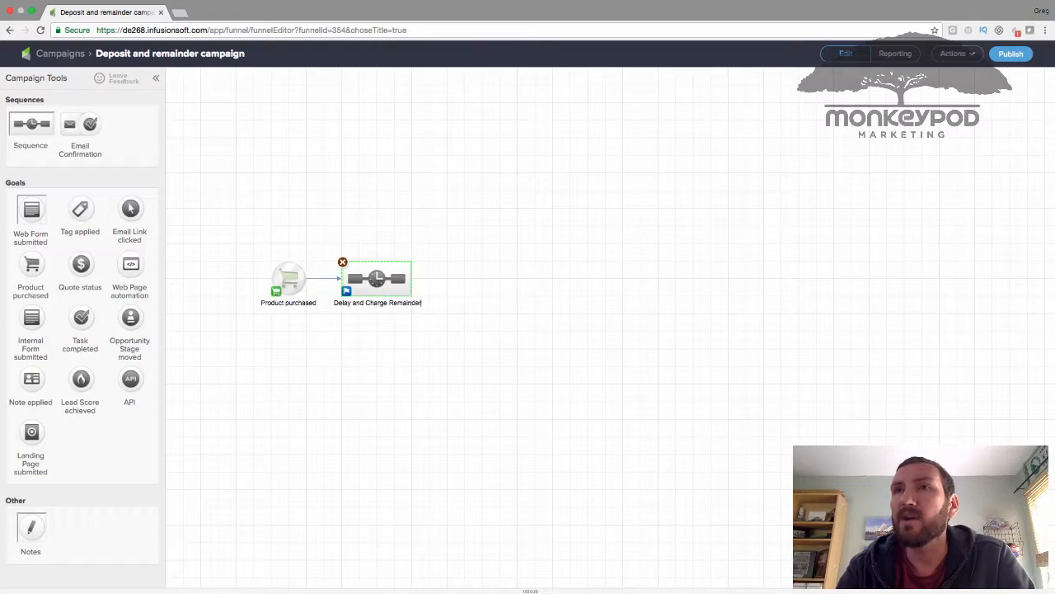
pyautogui.doubleClick(377, 278)
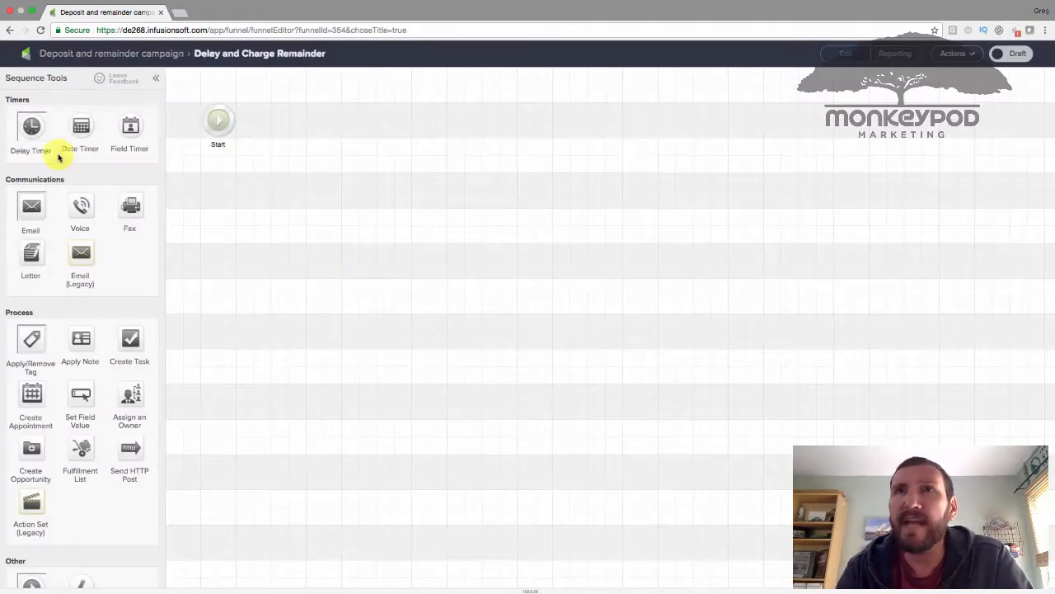
# - Add a delay timer after Start that waits at least 30 days and runs any day at 1:00 AM in the contact's time zone
pyautogui.moveTo(54, 153); pyautogui.dragTo(293, 110)
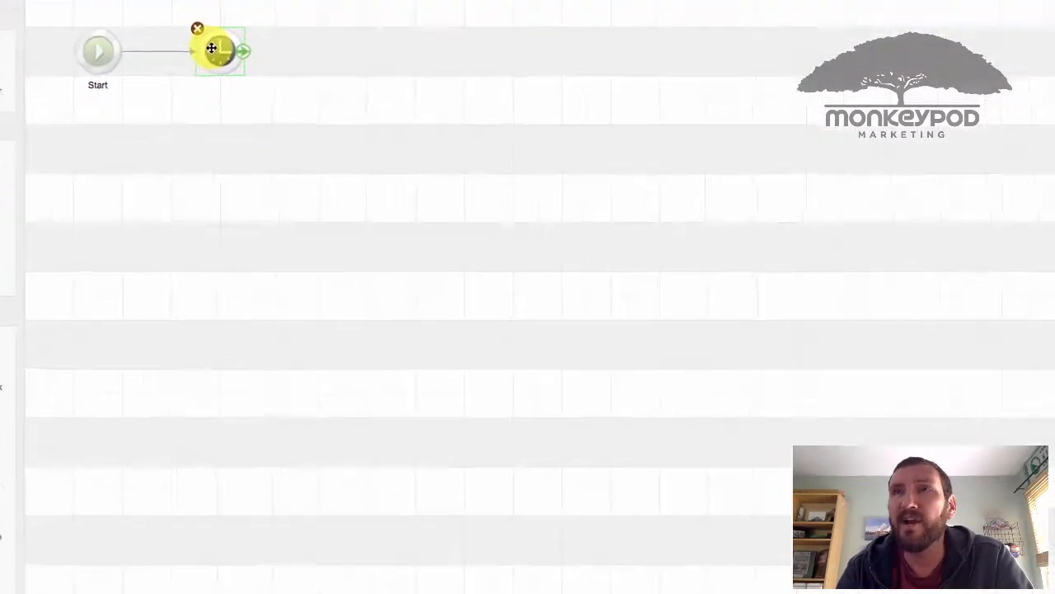
pyautogui.doubleClick(304, 120)
pyautogui.click(343, 307)
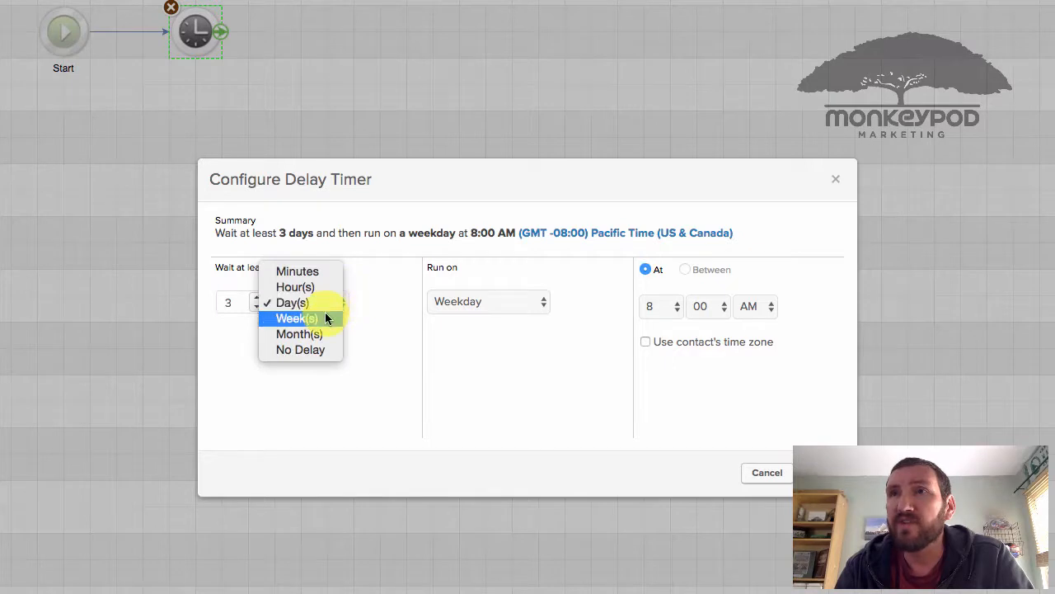
pyautogui.click(323, 305)
pyautogui.click(230, 302)
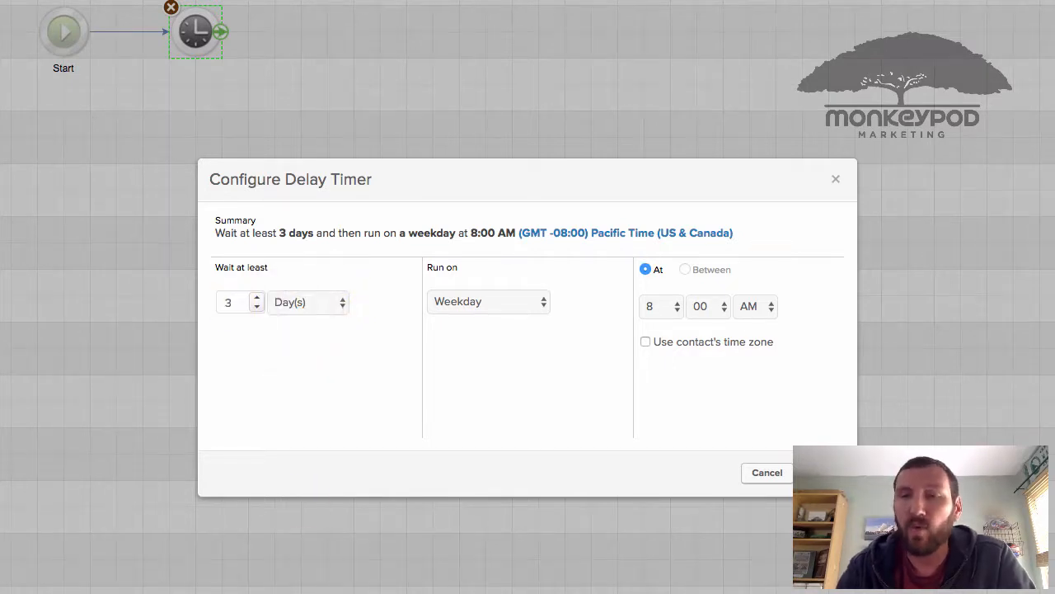
pyautogui.write('0')
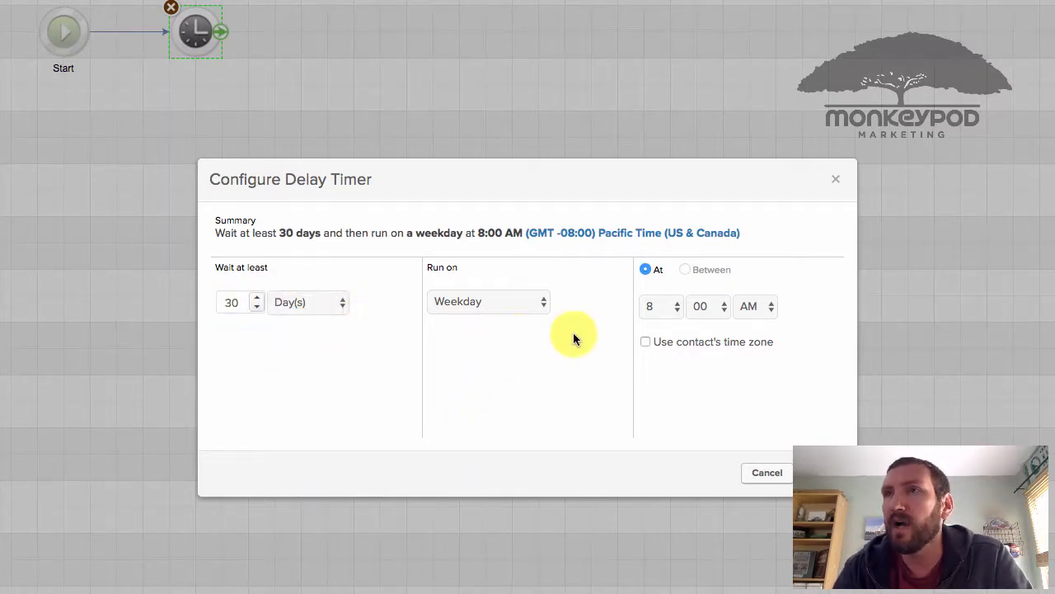
pyautogui.click(515, 297)
pyautogui.click(511, 294)
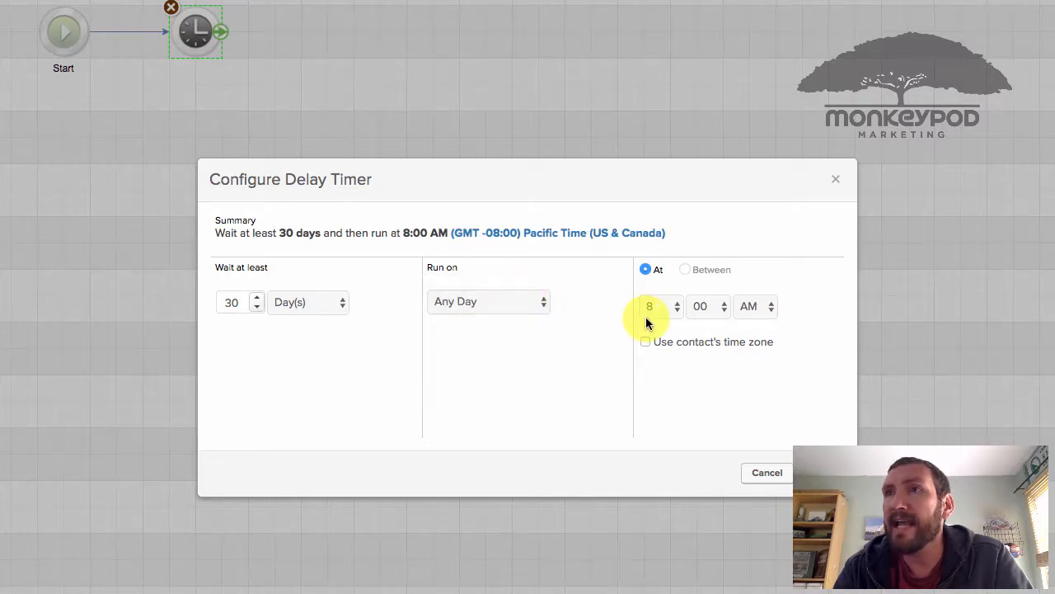
pyautogui.click(672, 307)
pyautogui.click(660, 198)
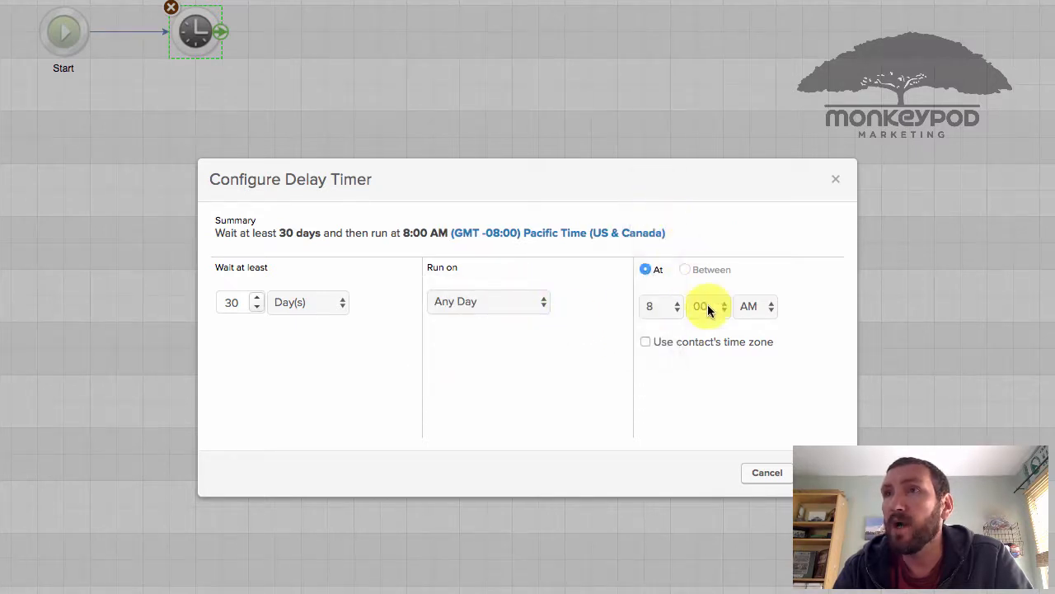
pyautogui.click(645, 342)
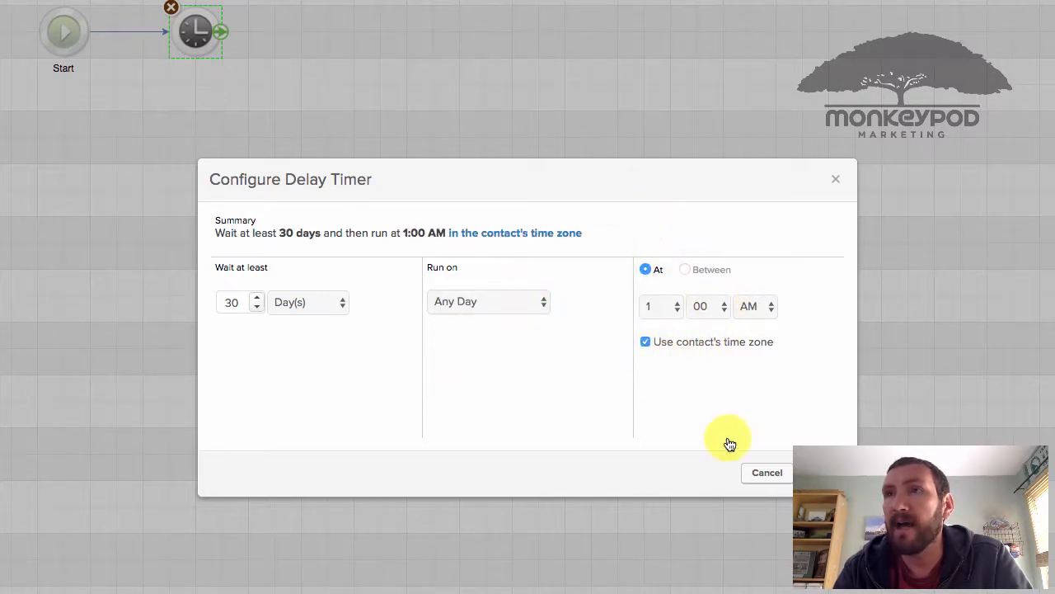
pyautogui.click(820, 472)
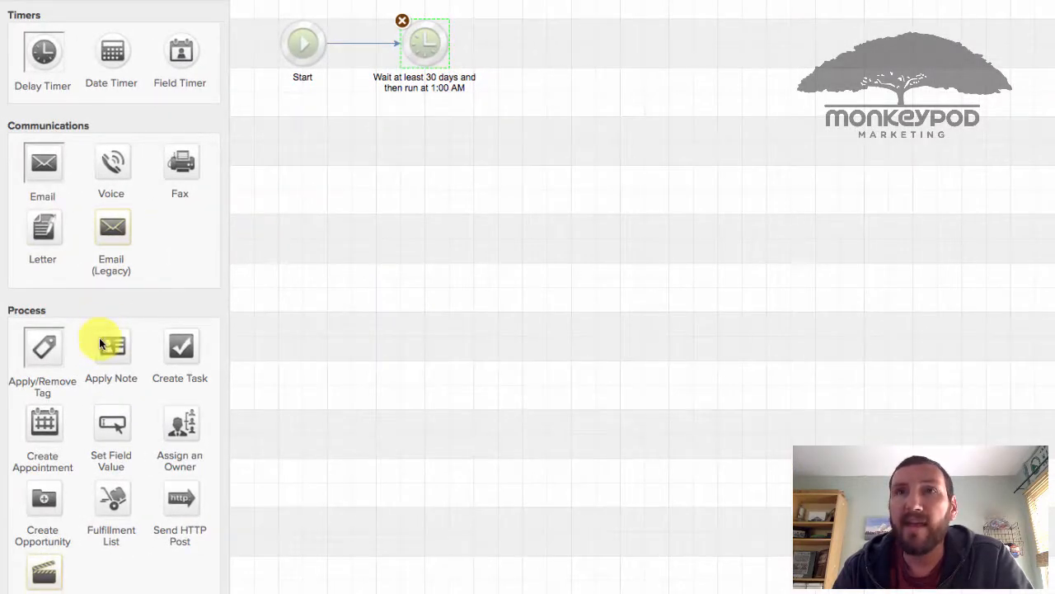
# - Add a legacy action set after the delay timer, name it "Run Remainder on CC" and space it further from the timer
pyautogui.moveTo(44, 559); pyautogui.dragTo(521, 43)
pyautogui.write('Run')
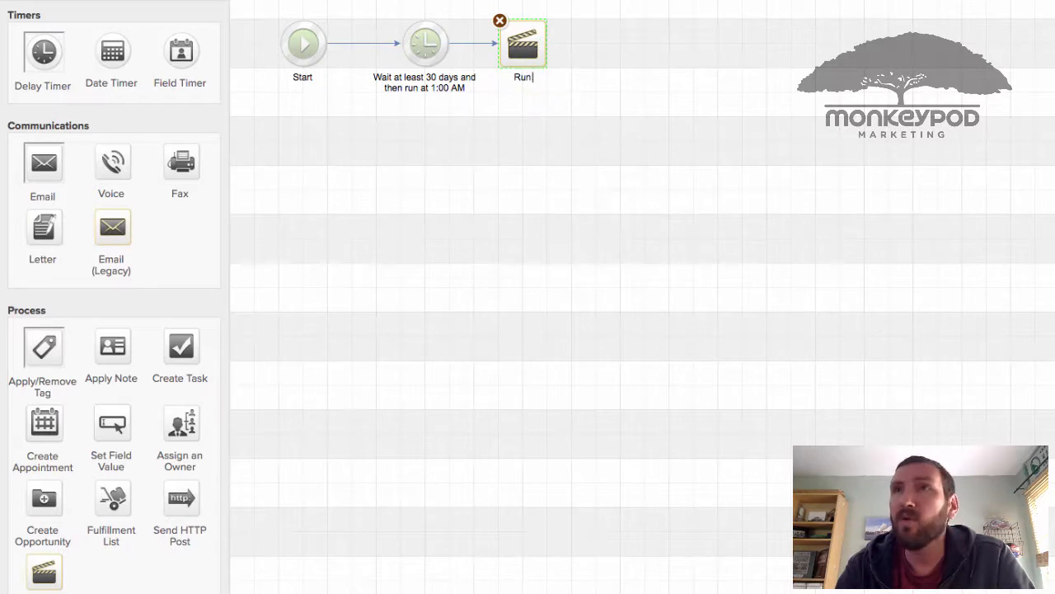
pyautogui.write(' Remainder on CC')
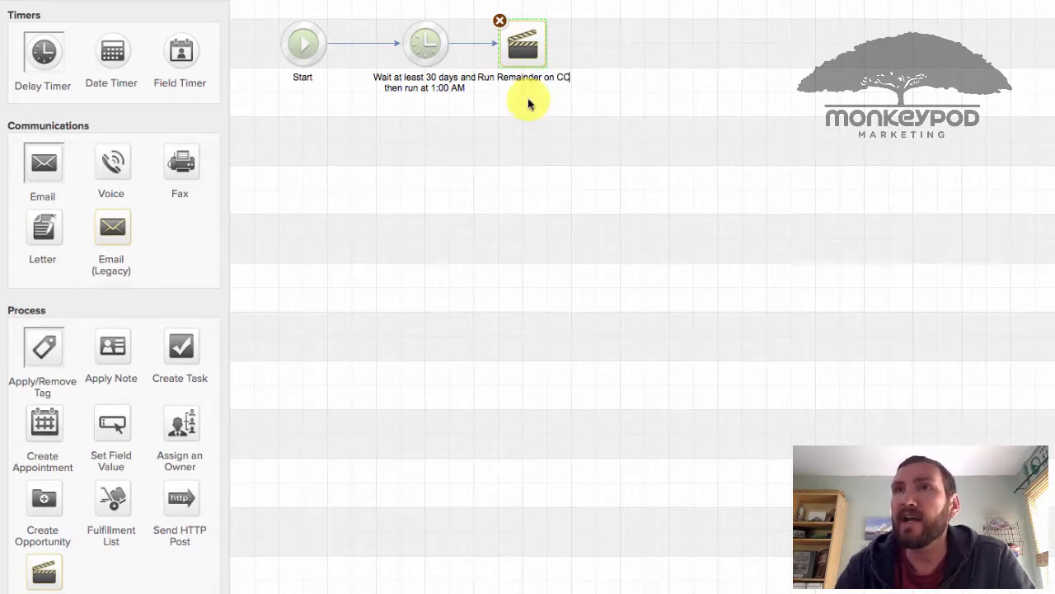
pyautogui.moveTo(520, 92); pyautogui.dragTo(575, 46)
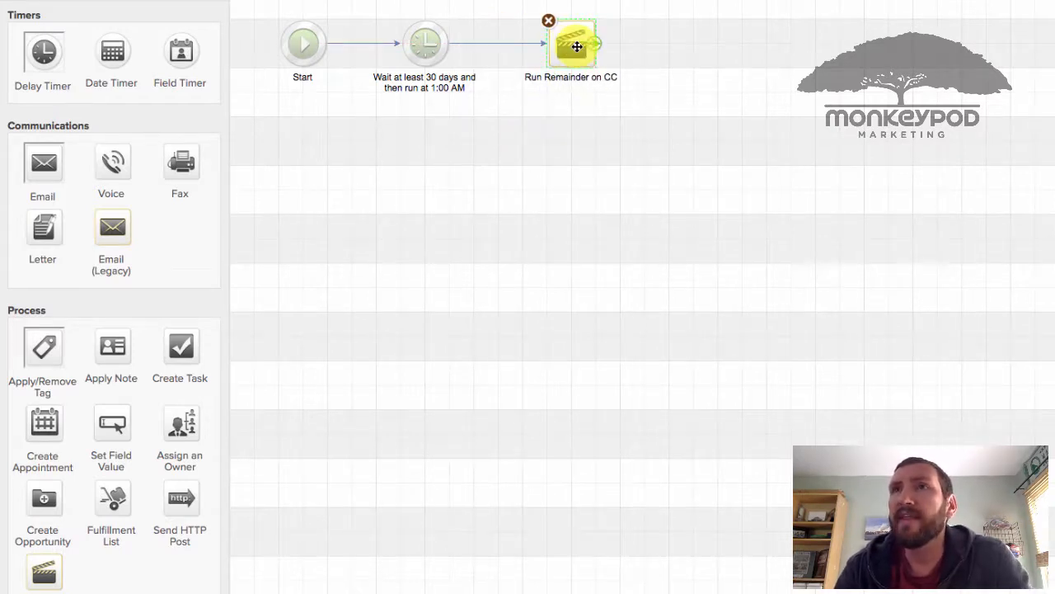
# - Configure the action set to run Remainder Order, save it and return to the campaign canvas
pyautogui.doubleClick(573, 44)
pyautogui.click(759, 242)
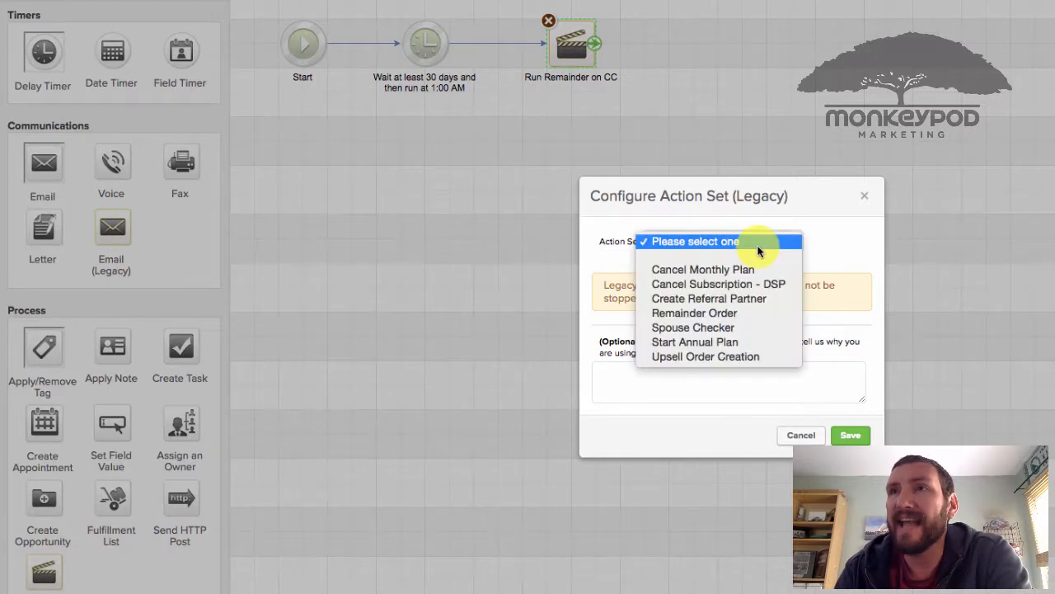
pyautogui.click(760, 314)
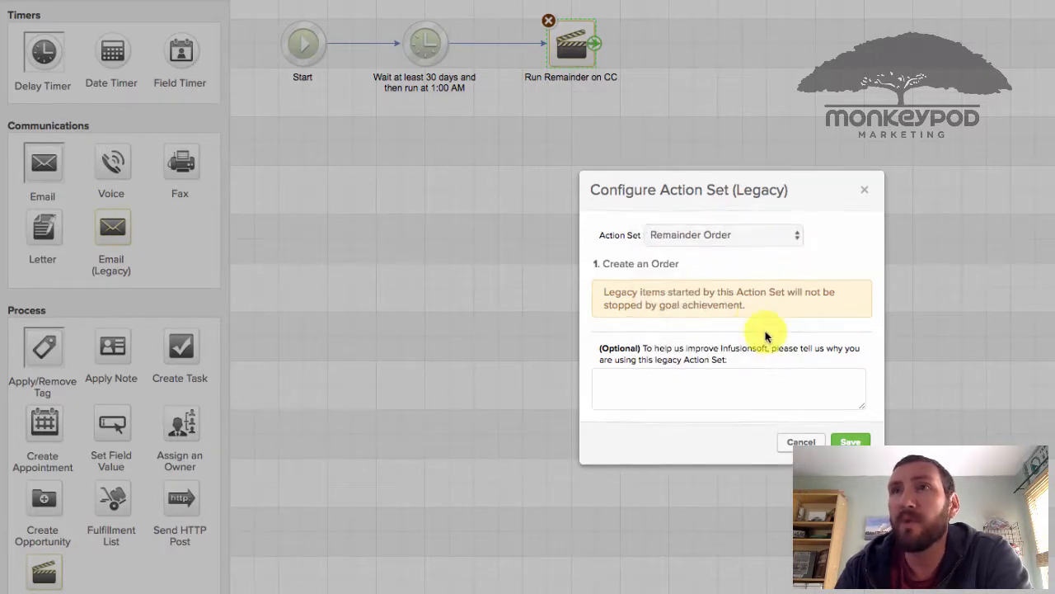
pyautogui.click(849, 441)
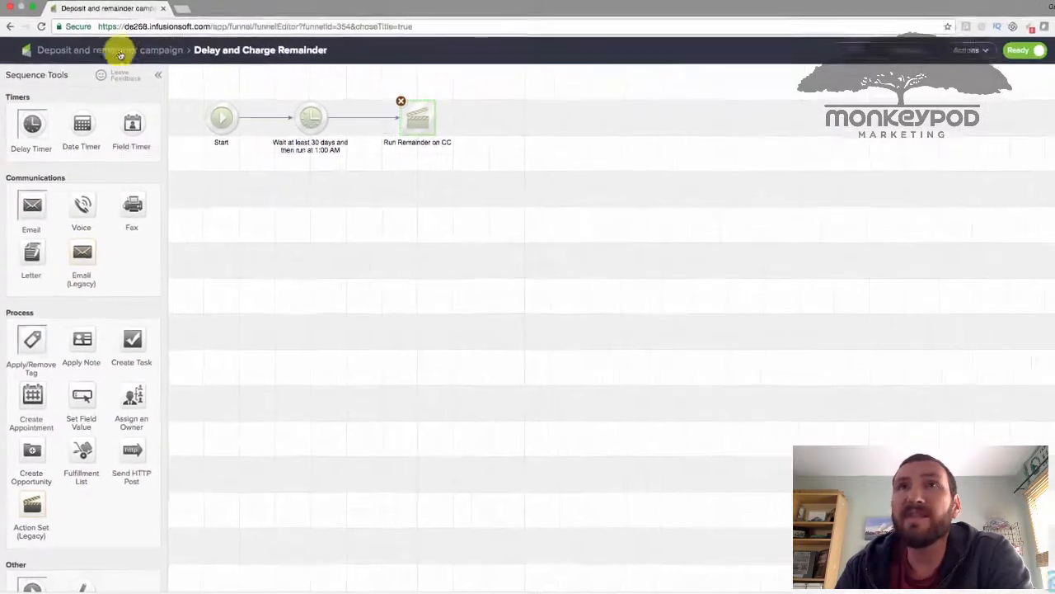
pyautogui.click(123, 49)
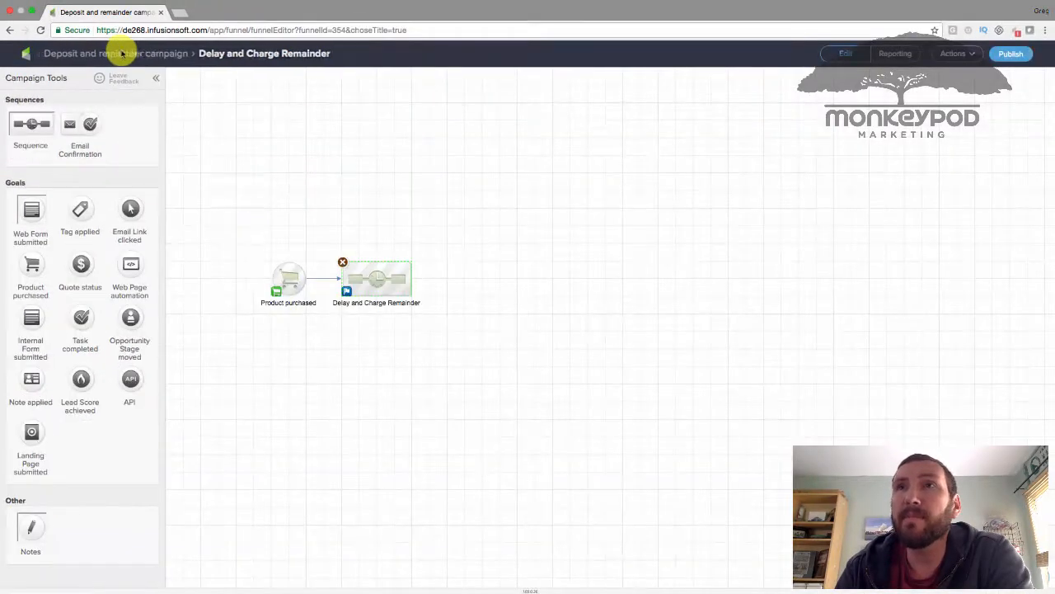
# - Review the Product purchased goal and the timer and action set inside the Delay and Charge Remainder sequence
pyautogui.moveTo(247, 251); pyautogui.dragTo(322, 319)
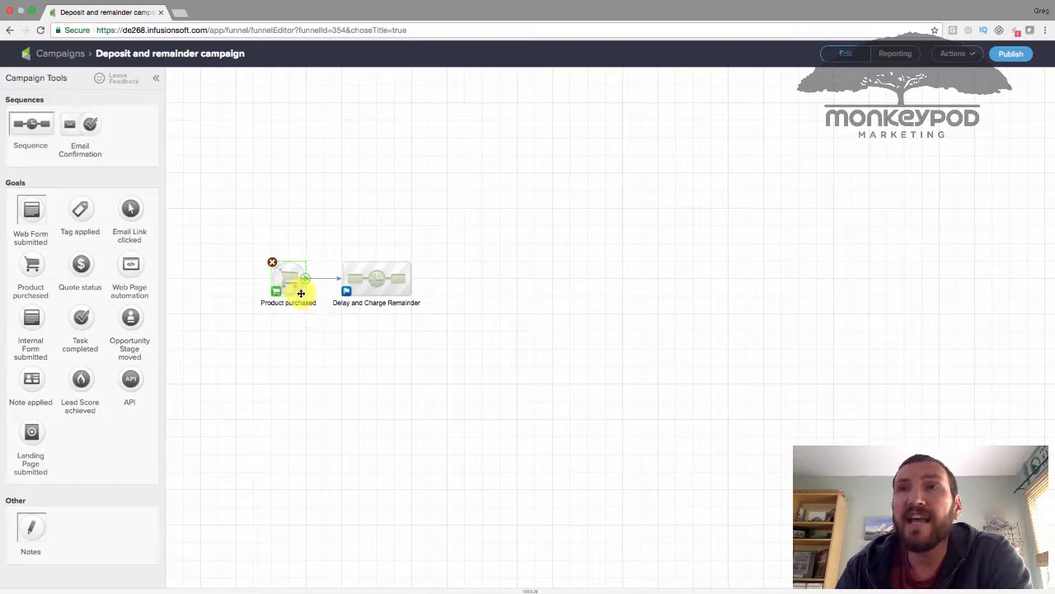
pyautogui.doubleClick(377, 278)
pyautogui.moveTo(265, 89); pyautogui.dragTo(349, 175)
pyautogui.click(414, 129)
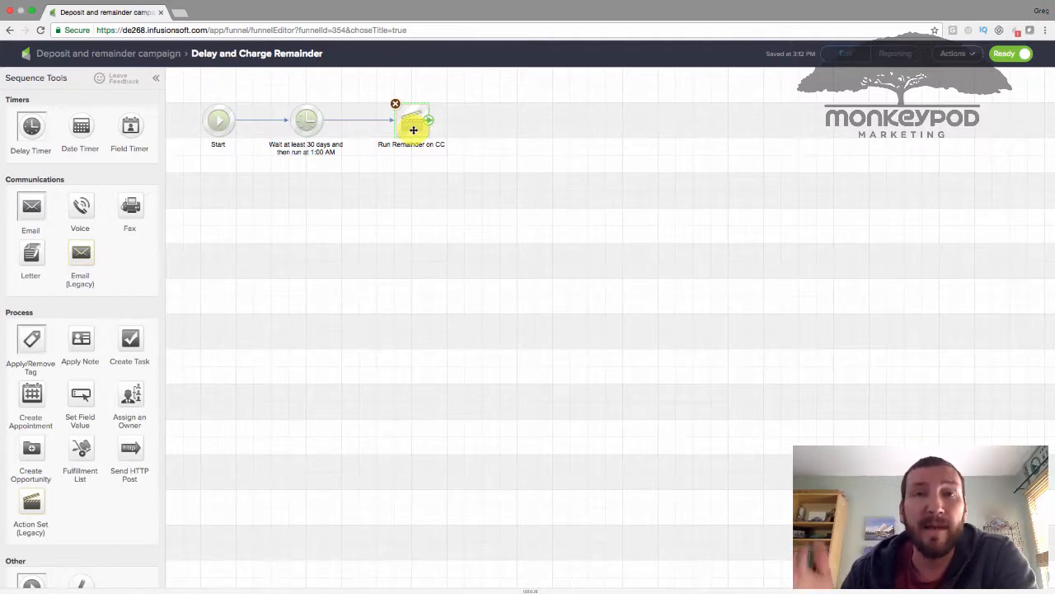
# - Return to the campaign canvas and publish the Deposit and remainder campaign
pyautogui.click(170, 52)
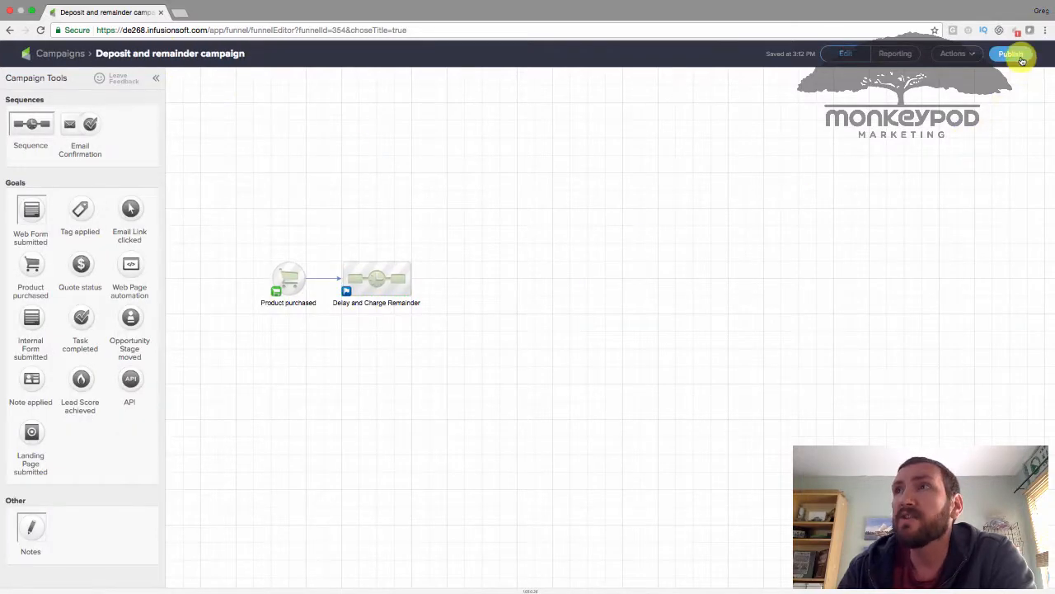
pyautogui.click(1013, 53)
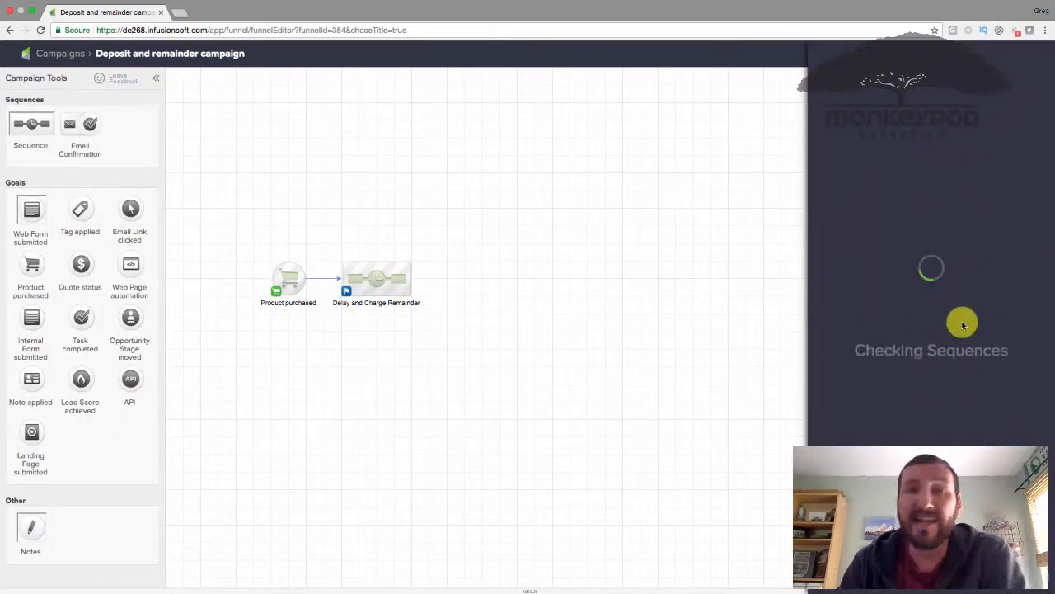